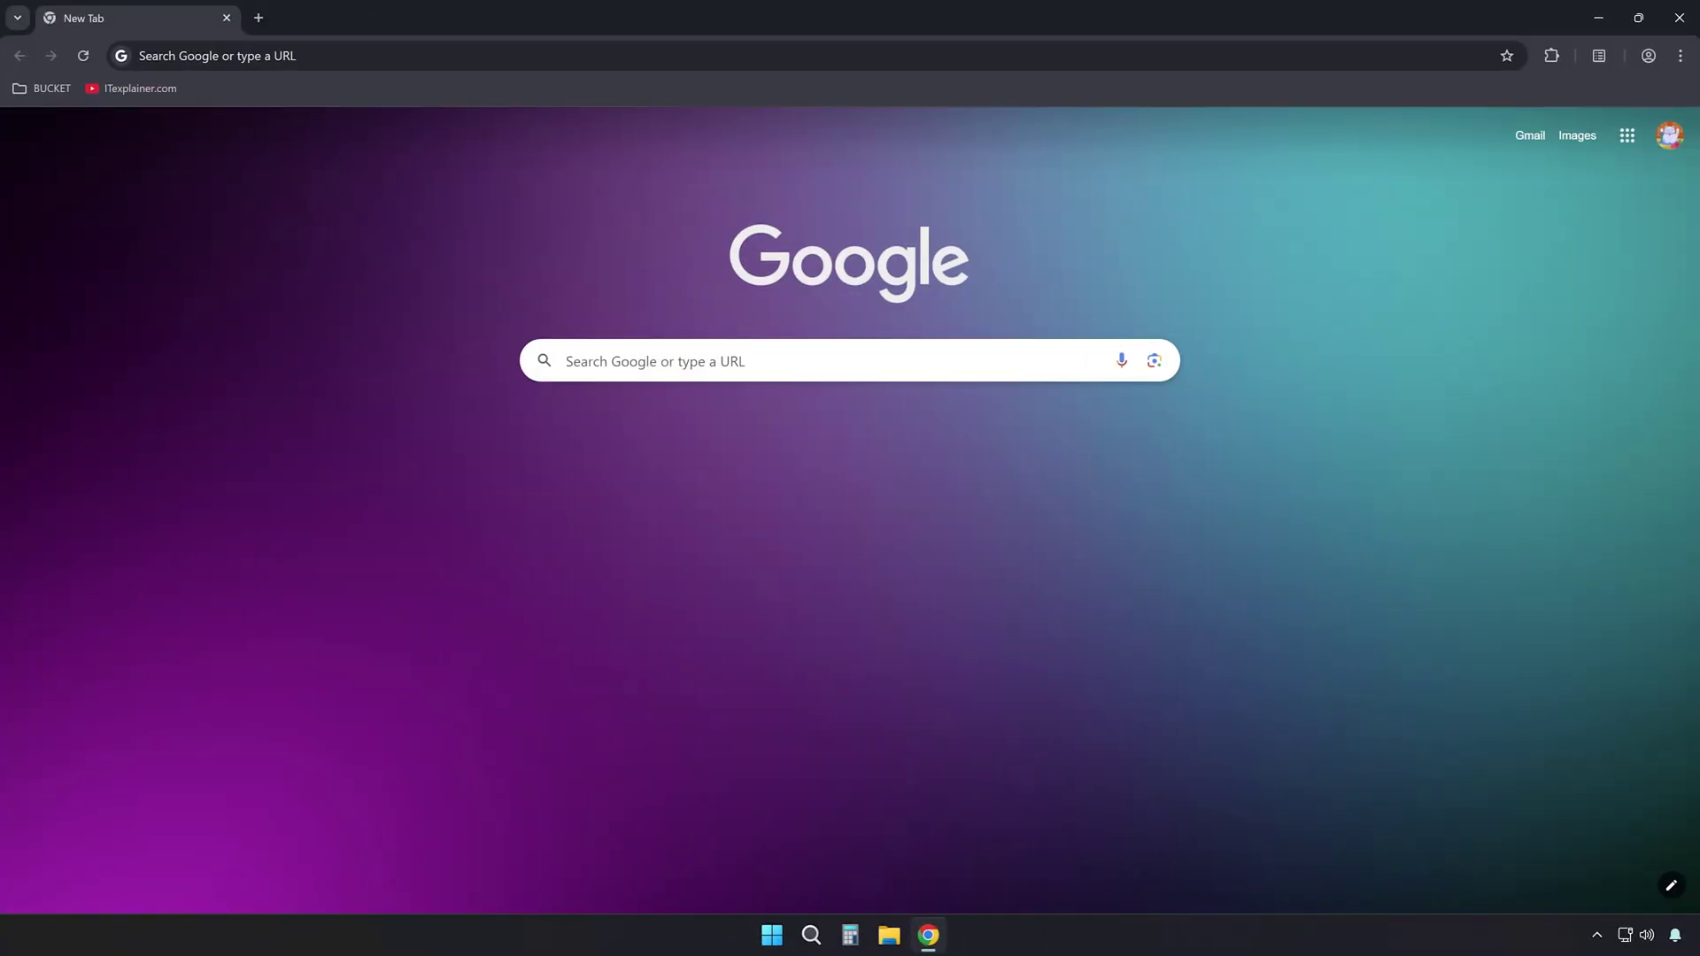
Search 'google play games windows' and download the Install-GooglePlayGames-Beta.exe installer (25.3 MB) from play.google.com
text(google play games windows)
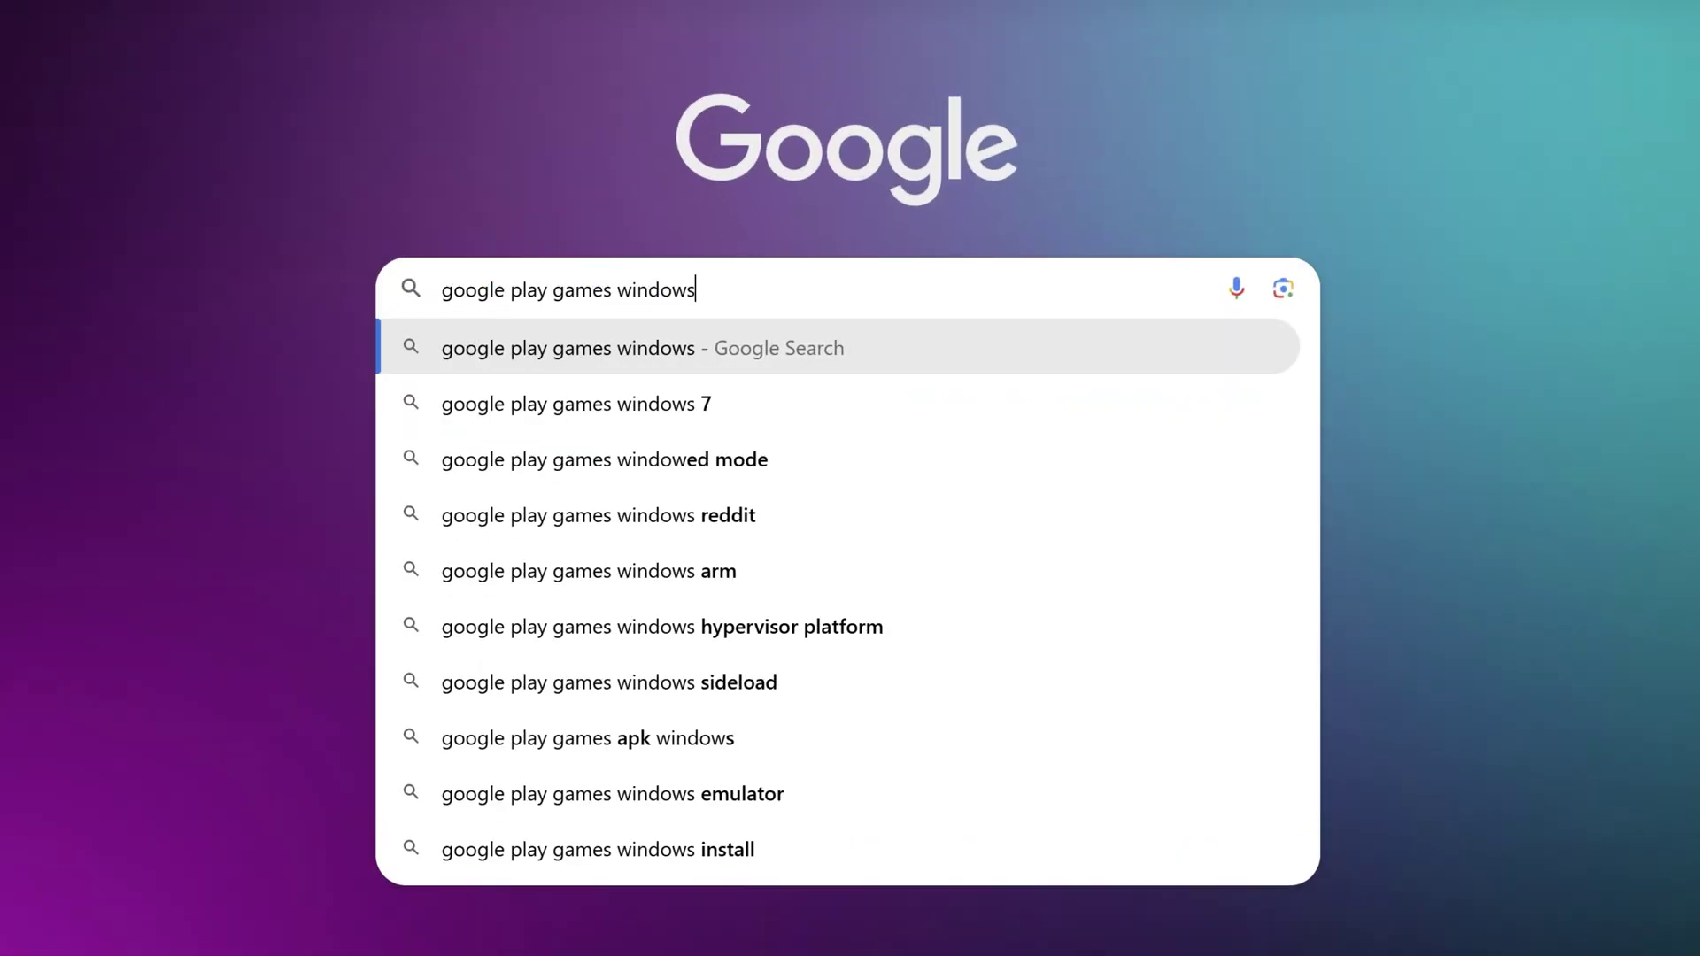
key(Return)
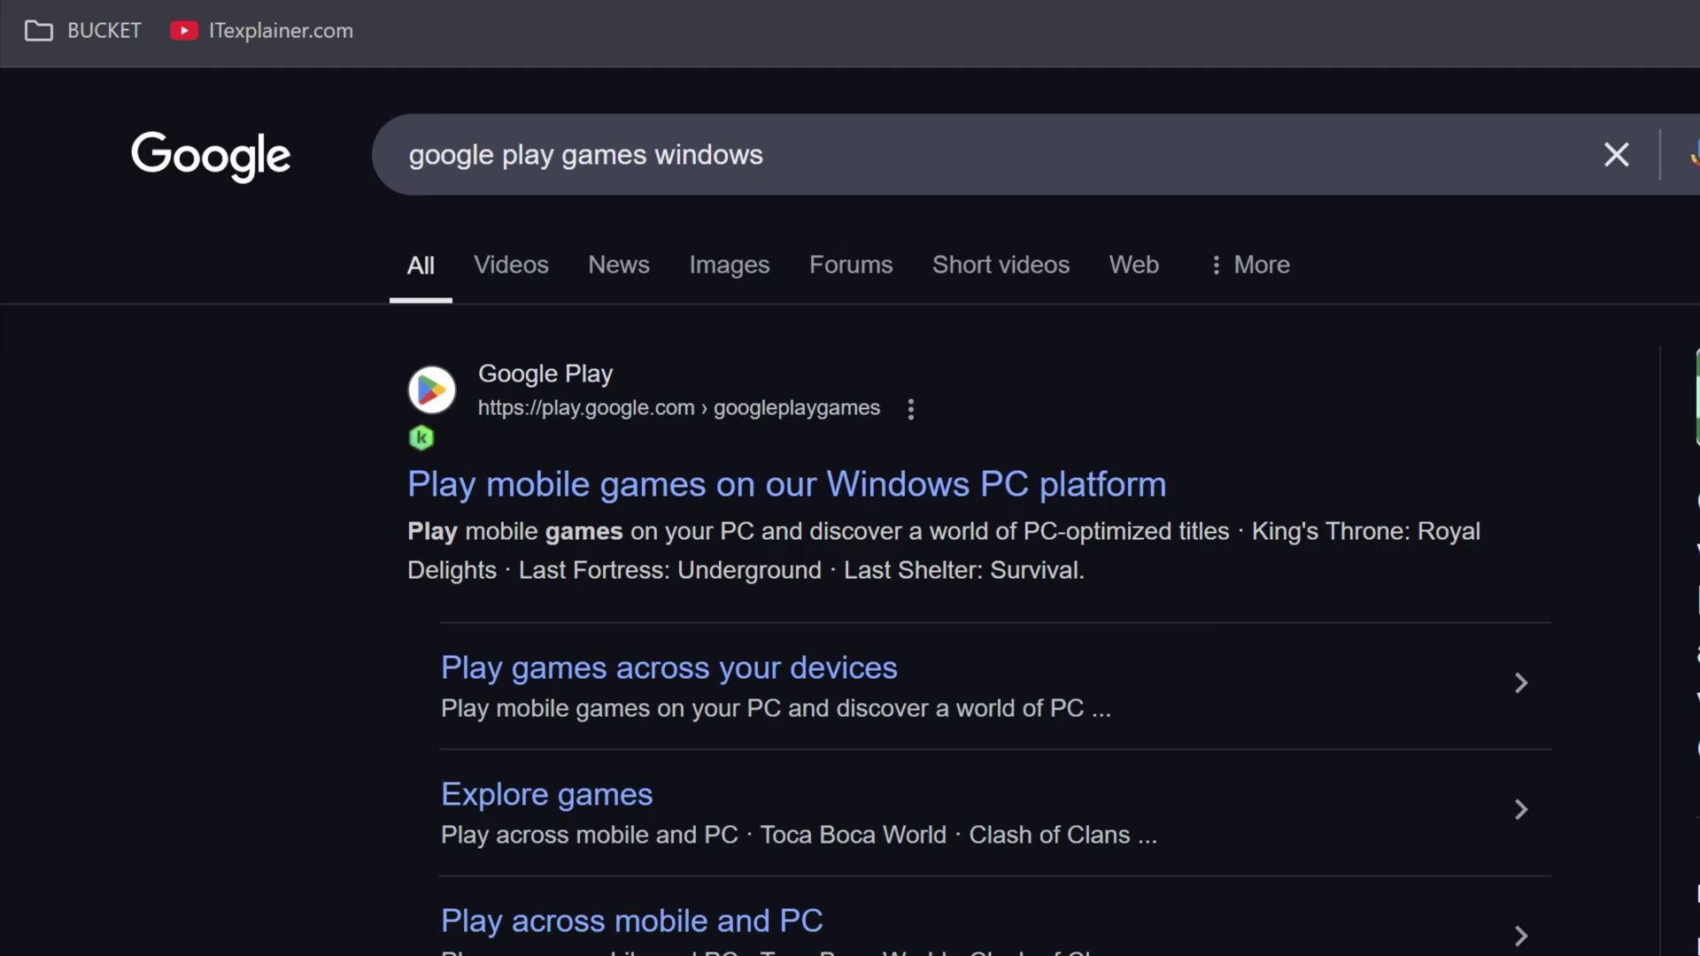
click(1079, 496)
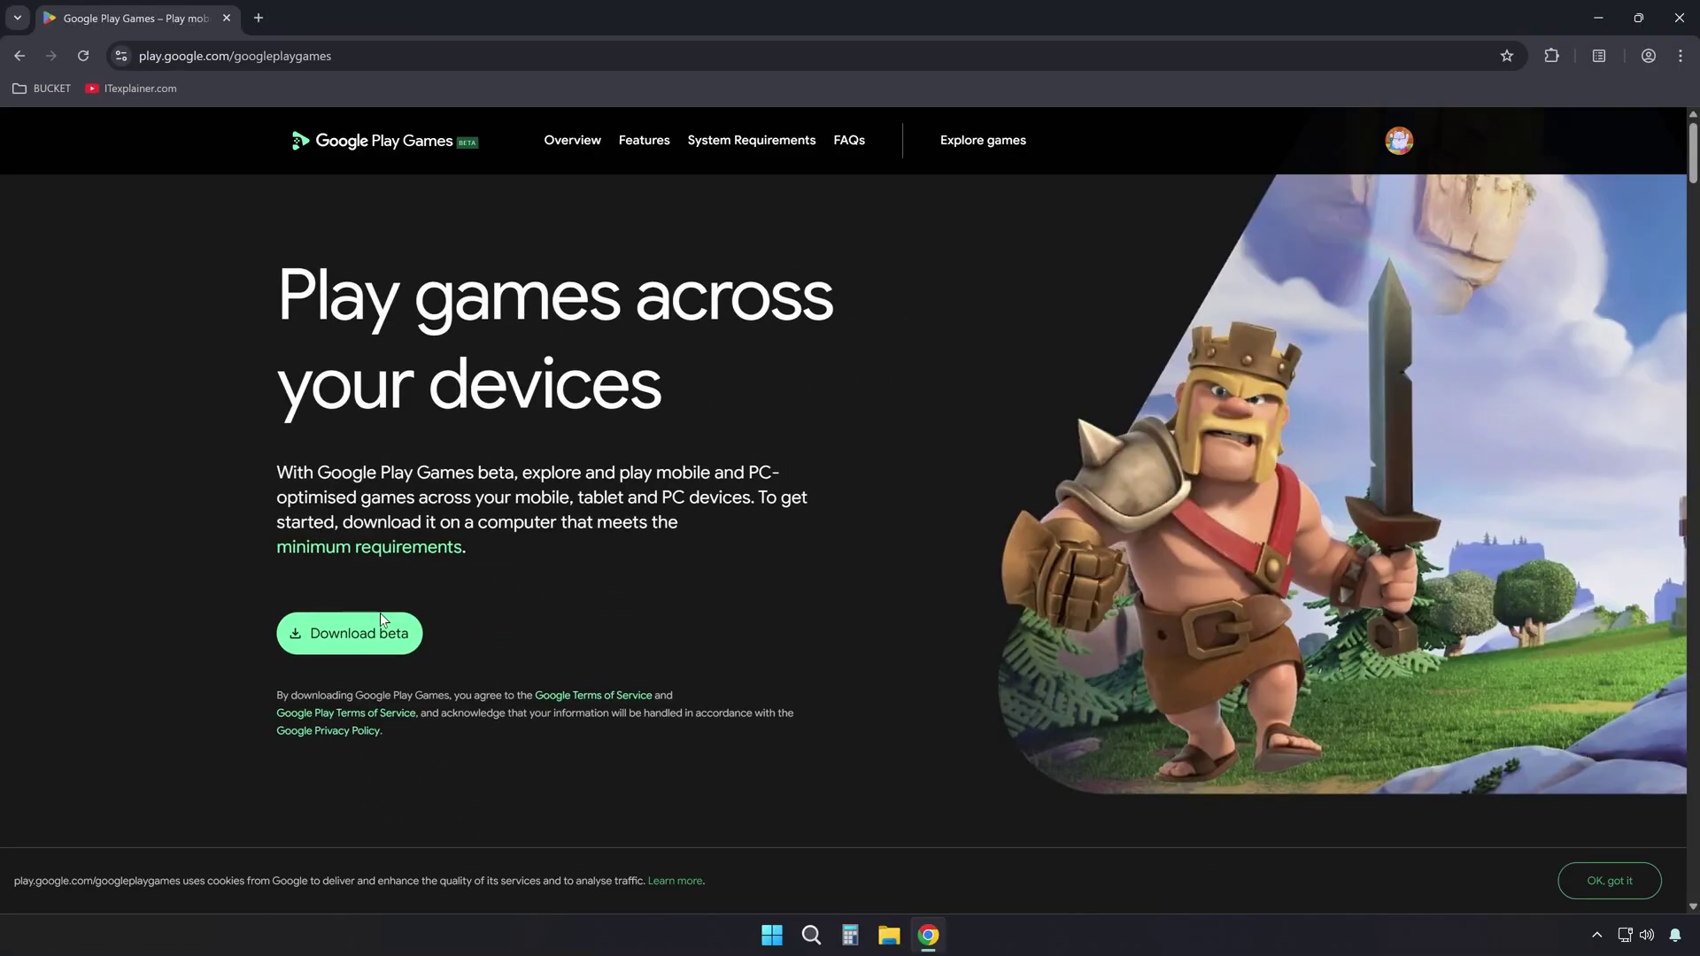
click(367, 634)
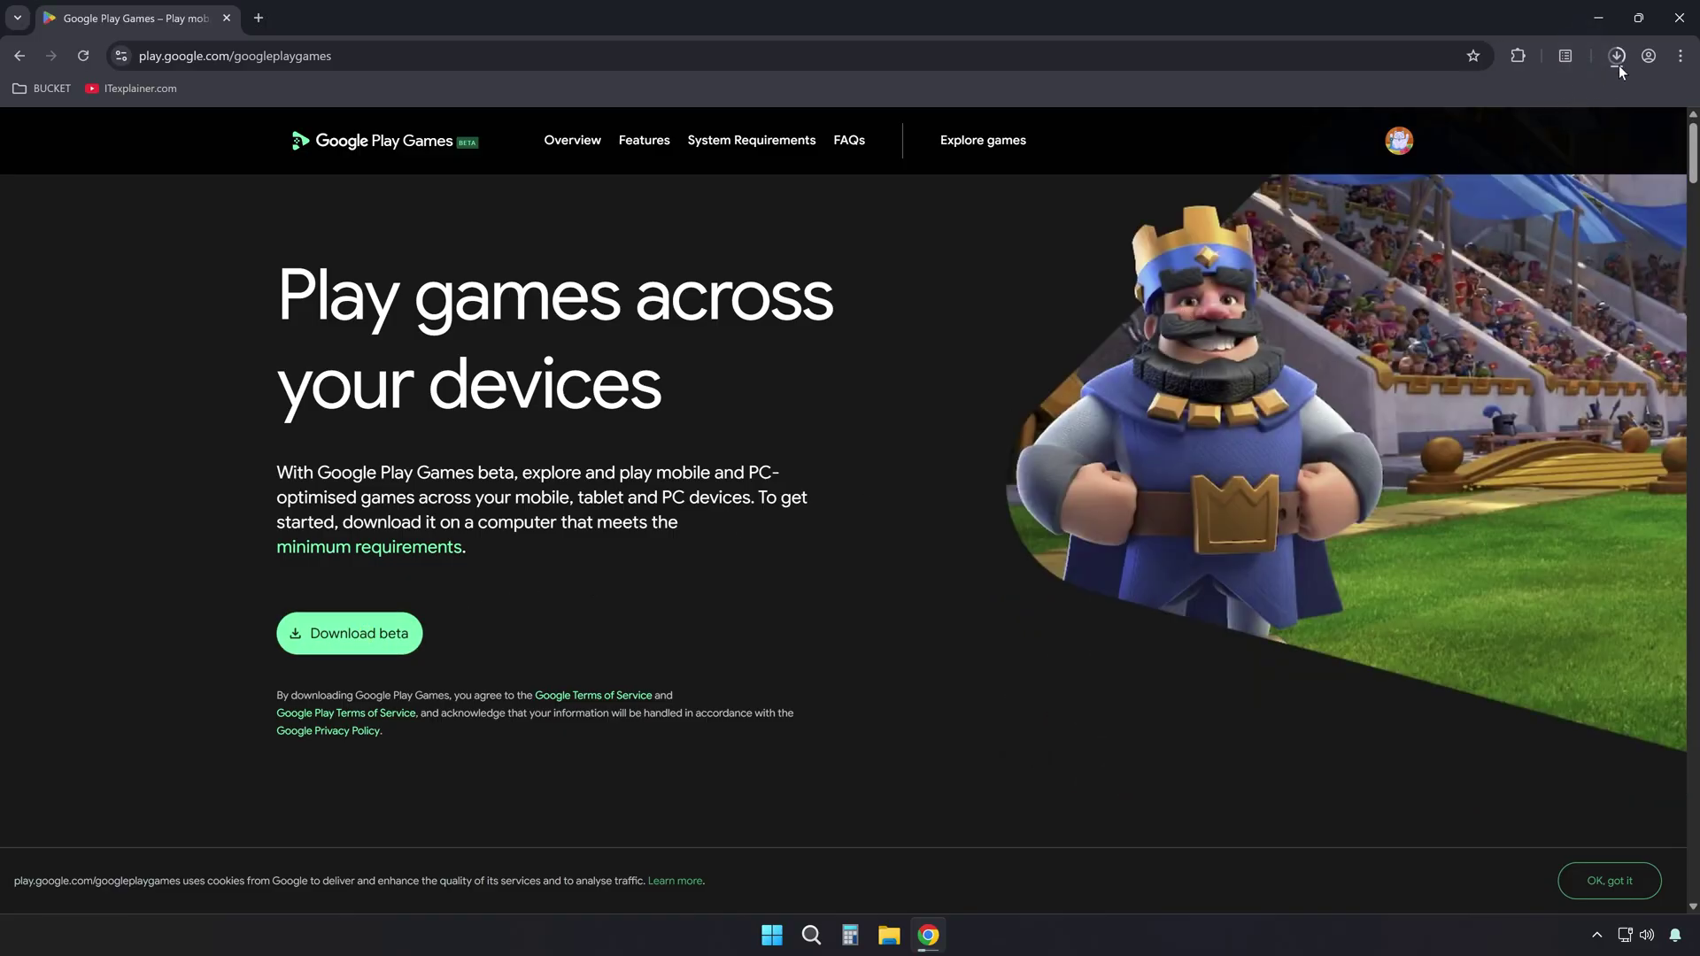
click(1618, 66)
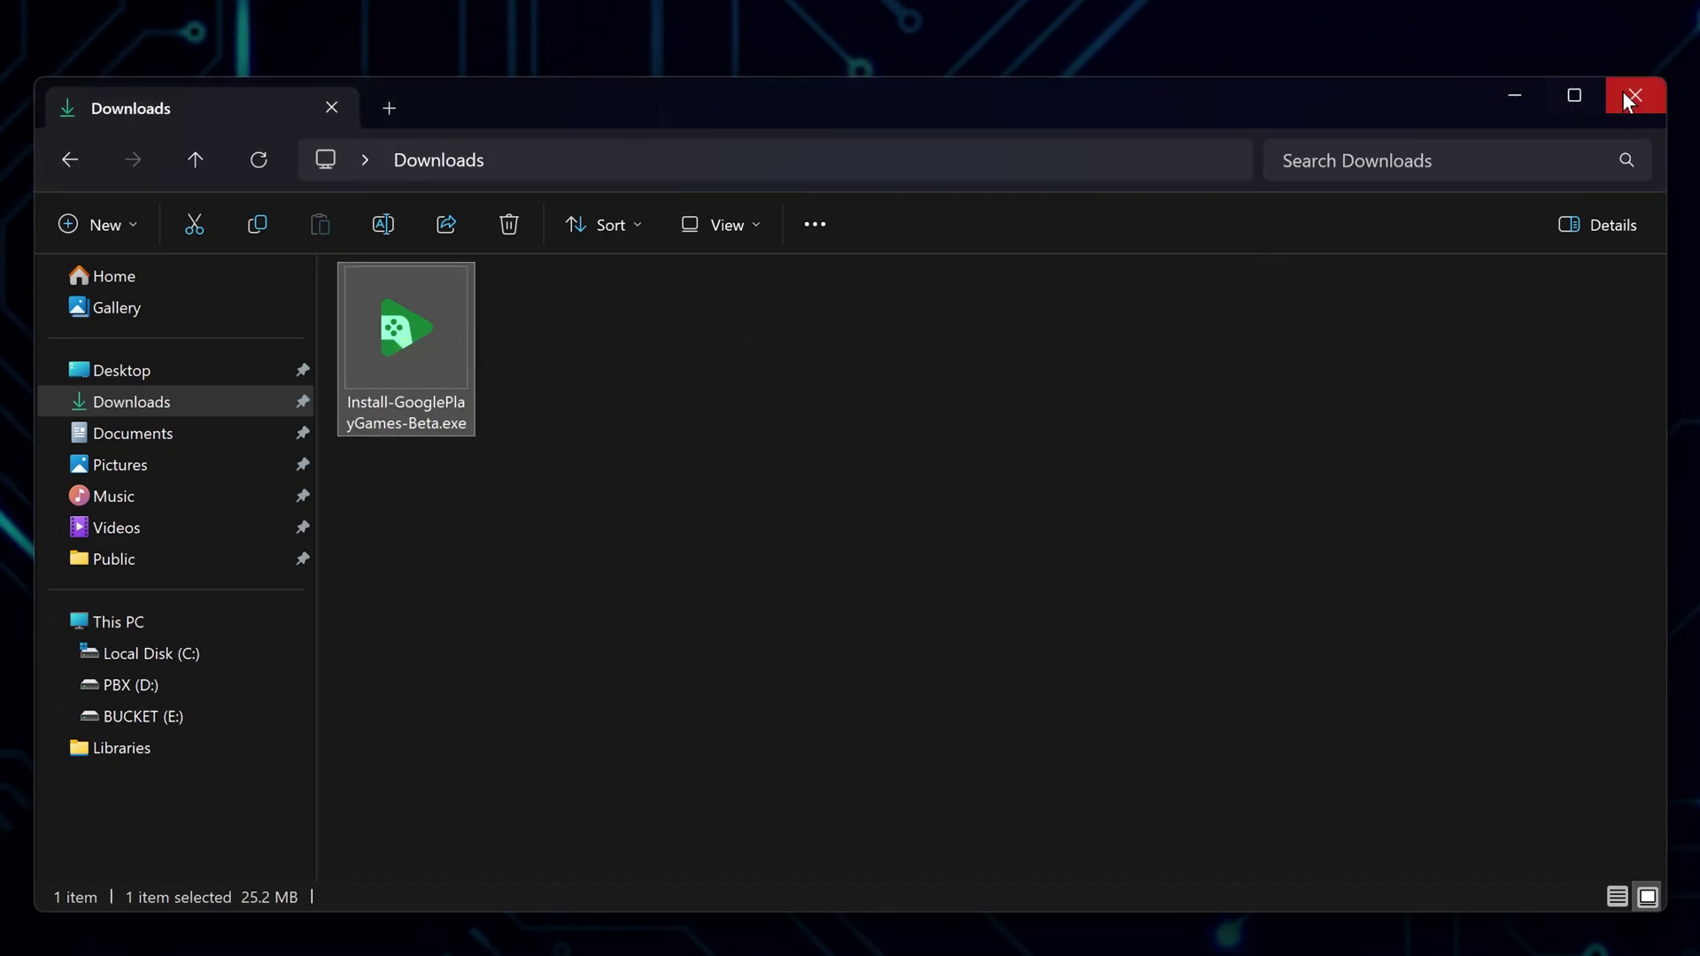
Run Install-GooglePlayGames-Beta.exe and install Google Play Games beta to C:\Program Files\Google\Play Games
click(1635, 95)
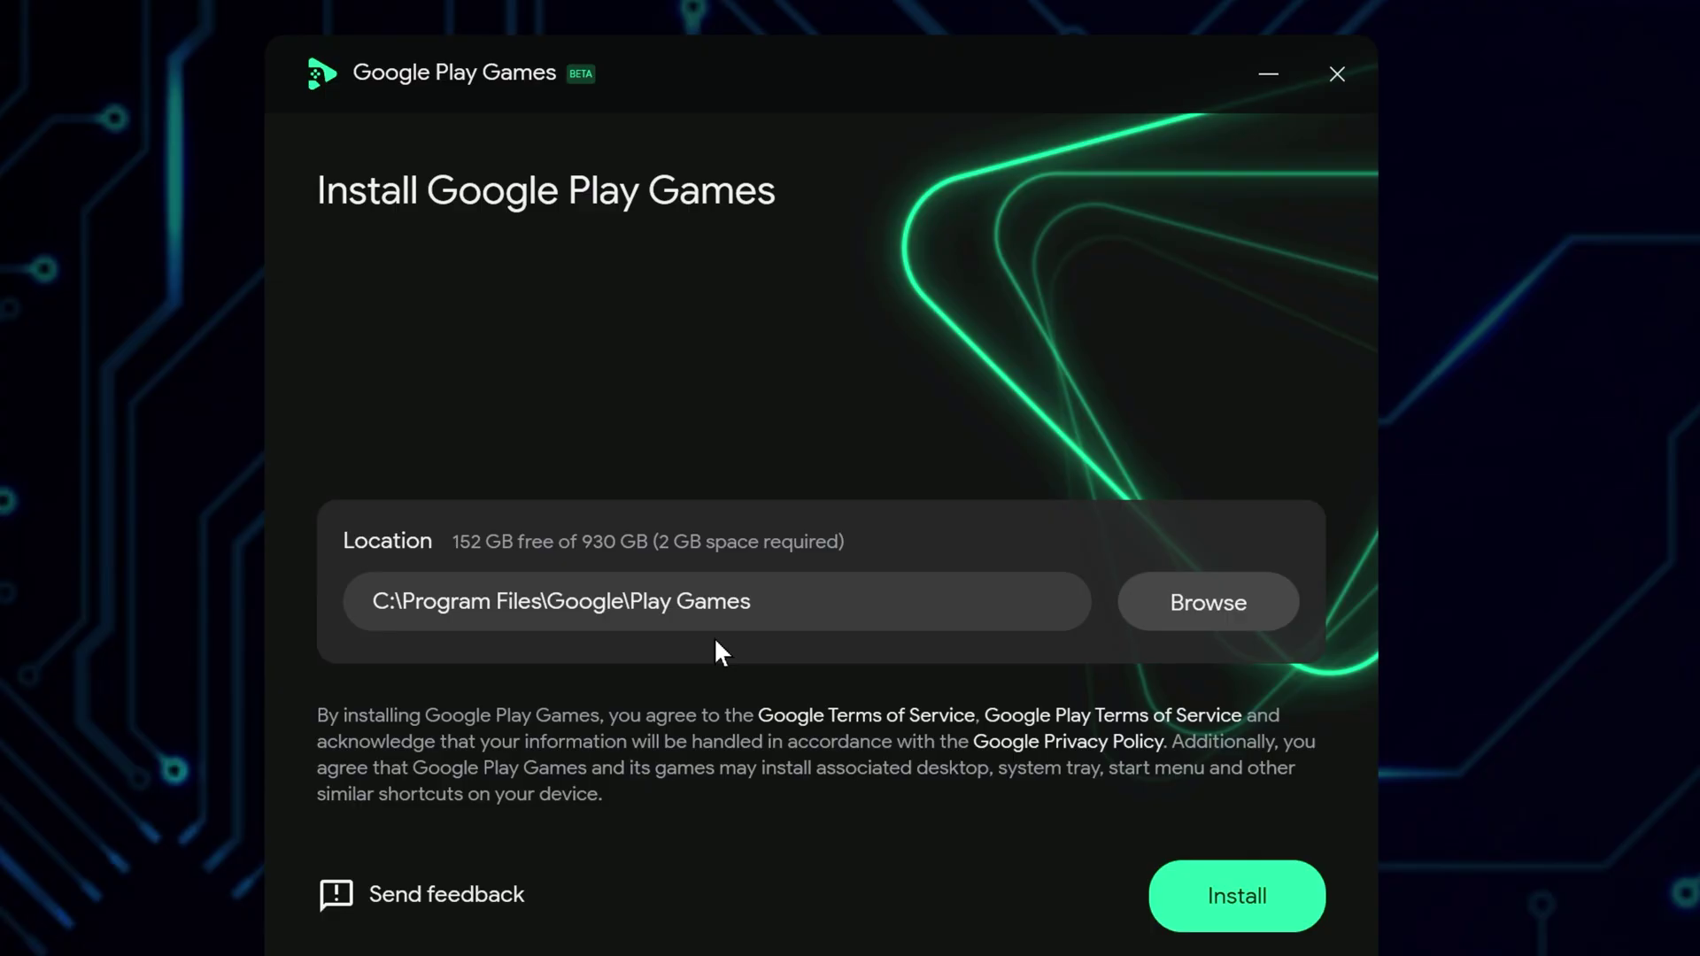
click(1190, 899)
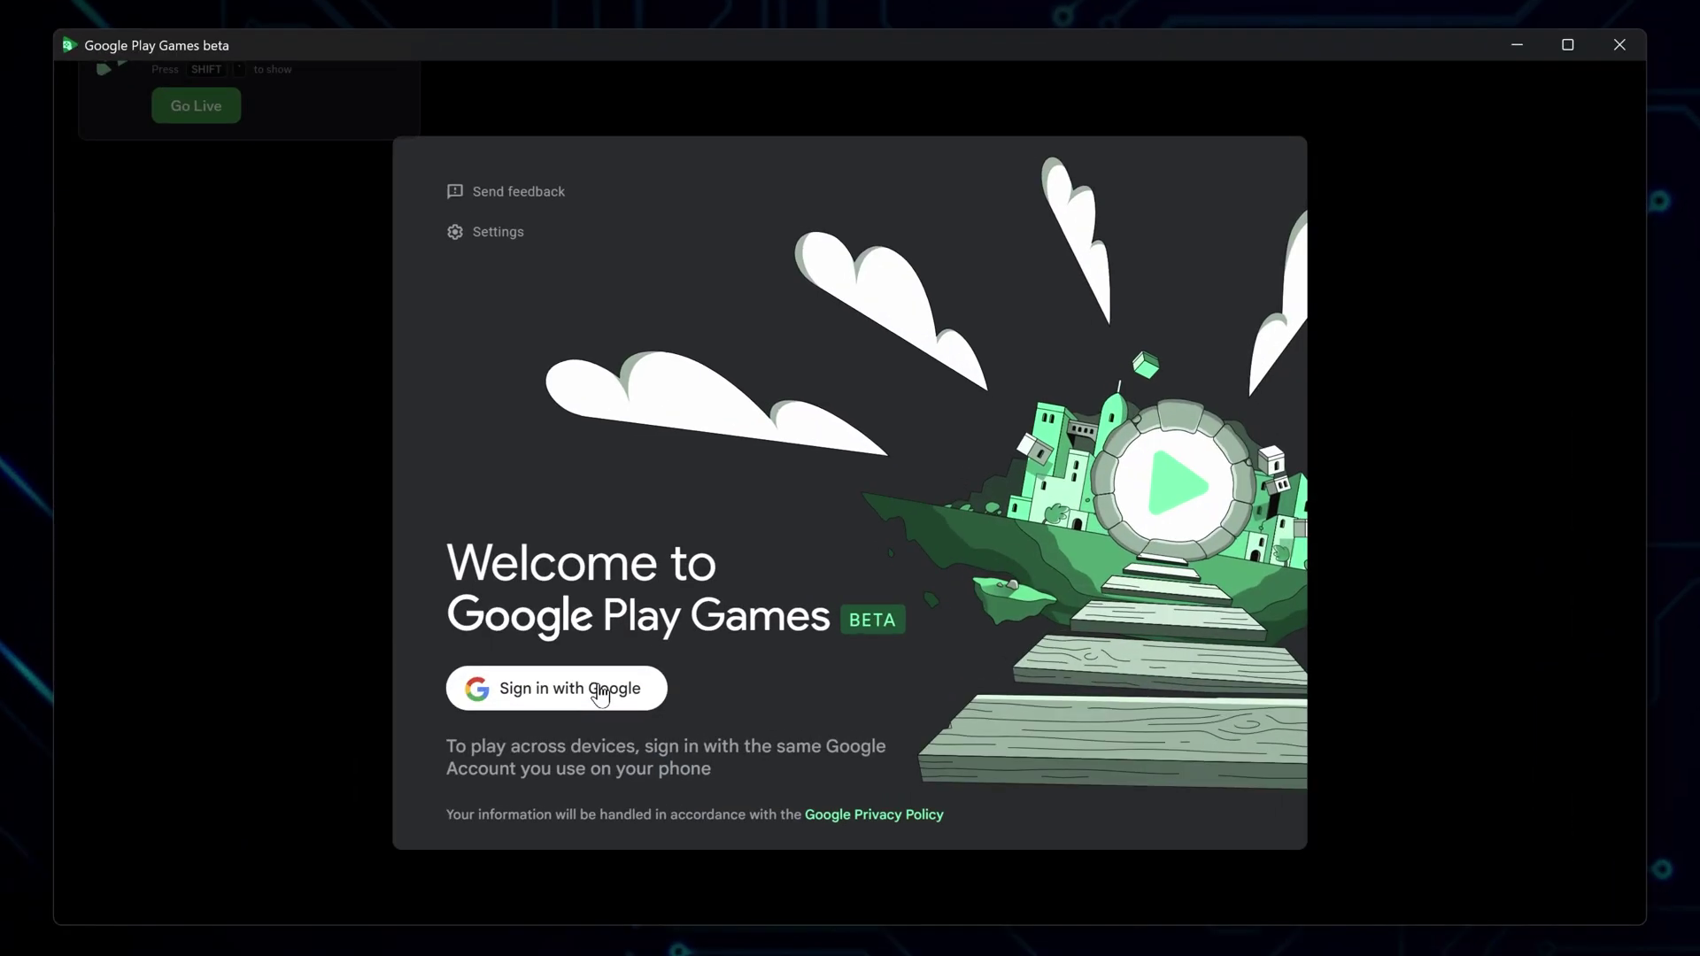
Sign in with Google, accept the terms, and switch off Help improve your experience before finishing
click(655, 621)
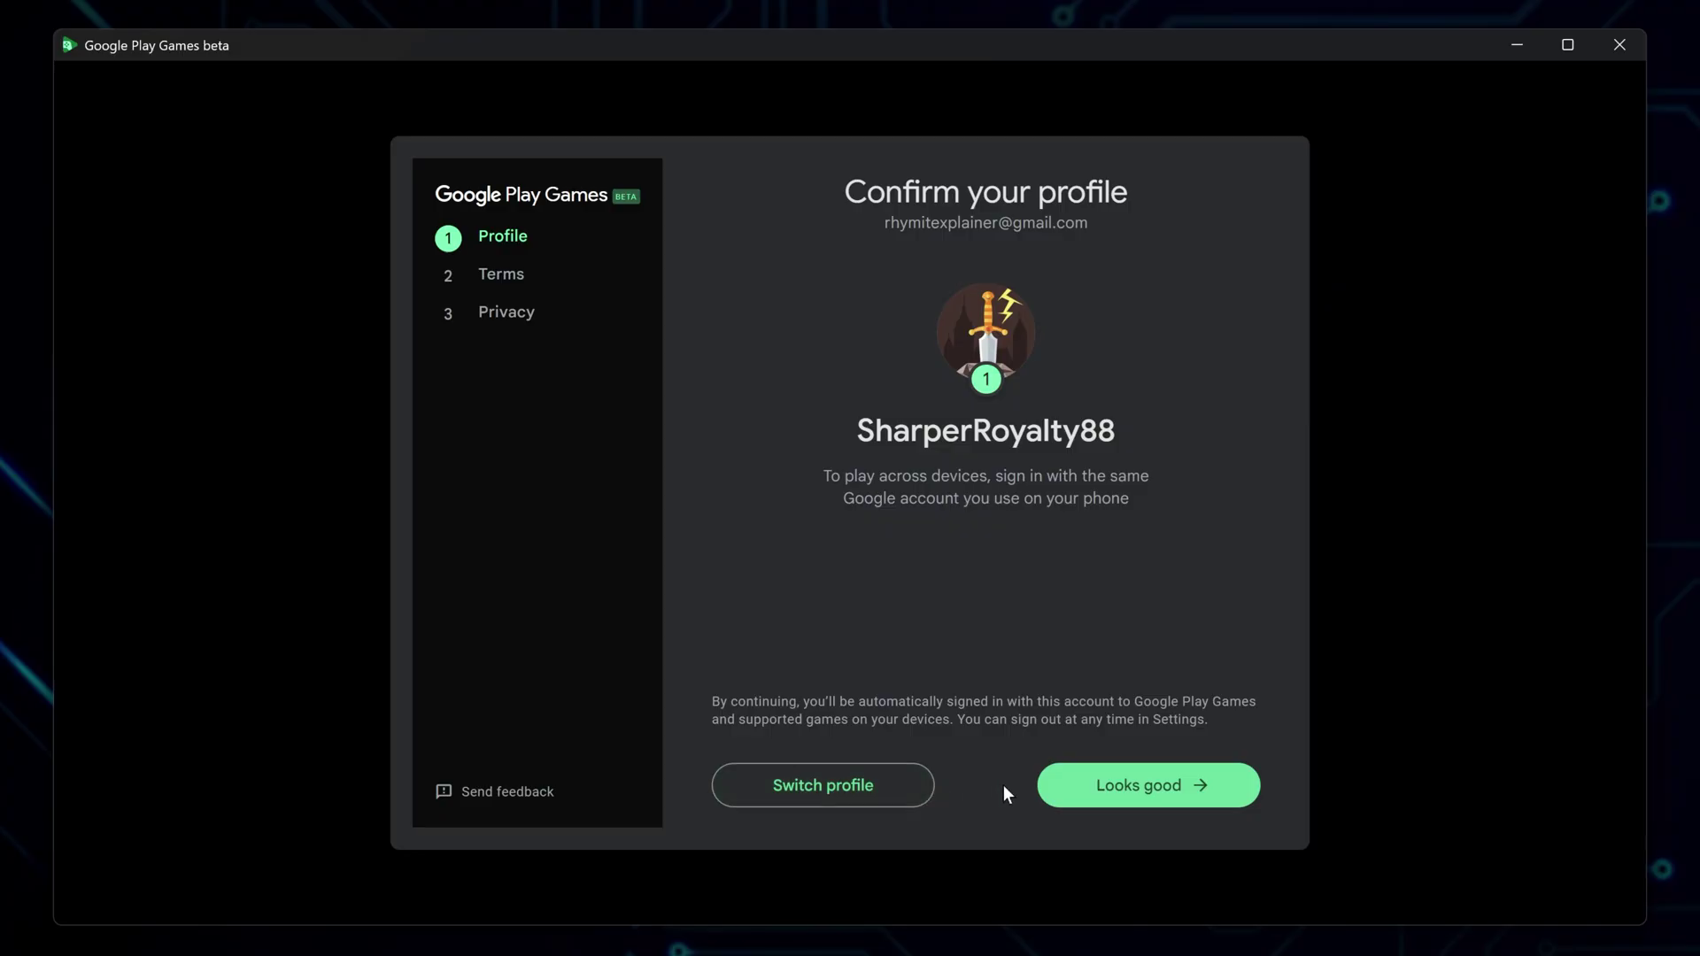
click(1069, 801)
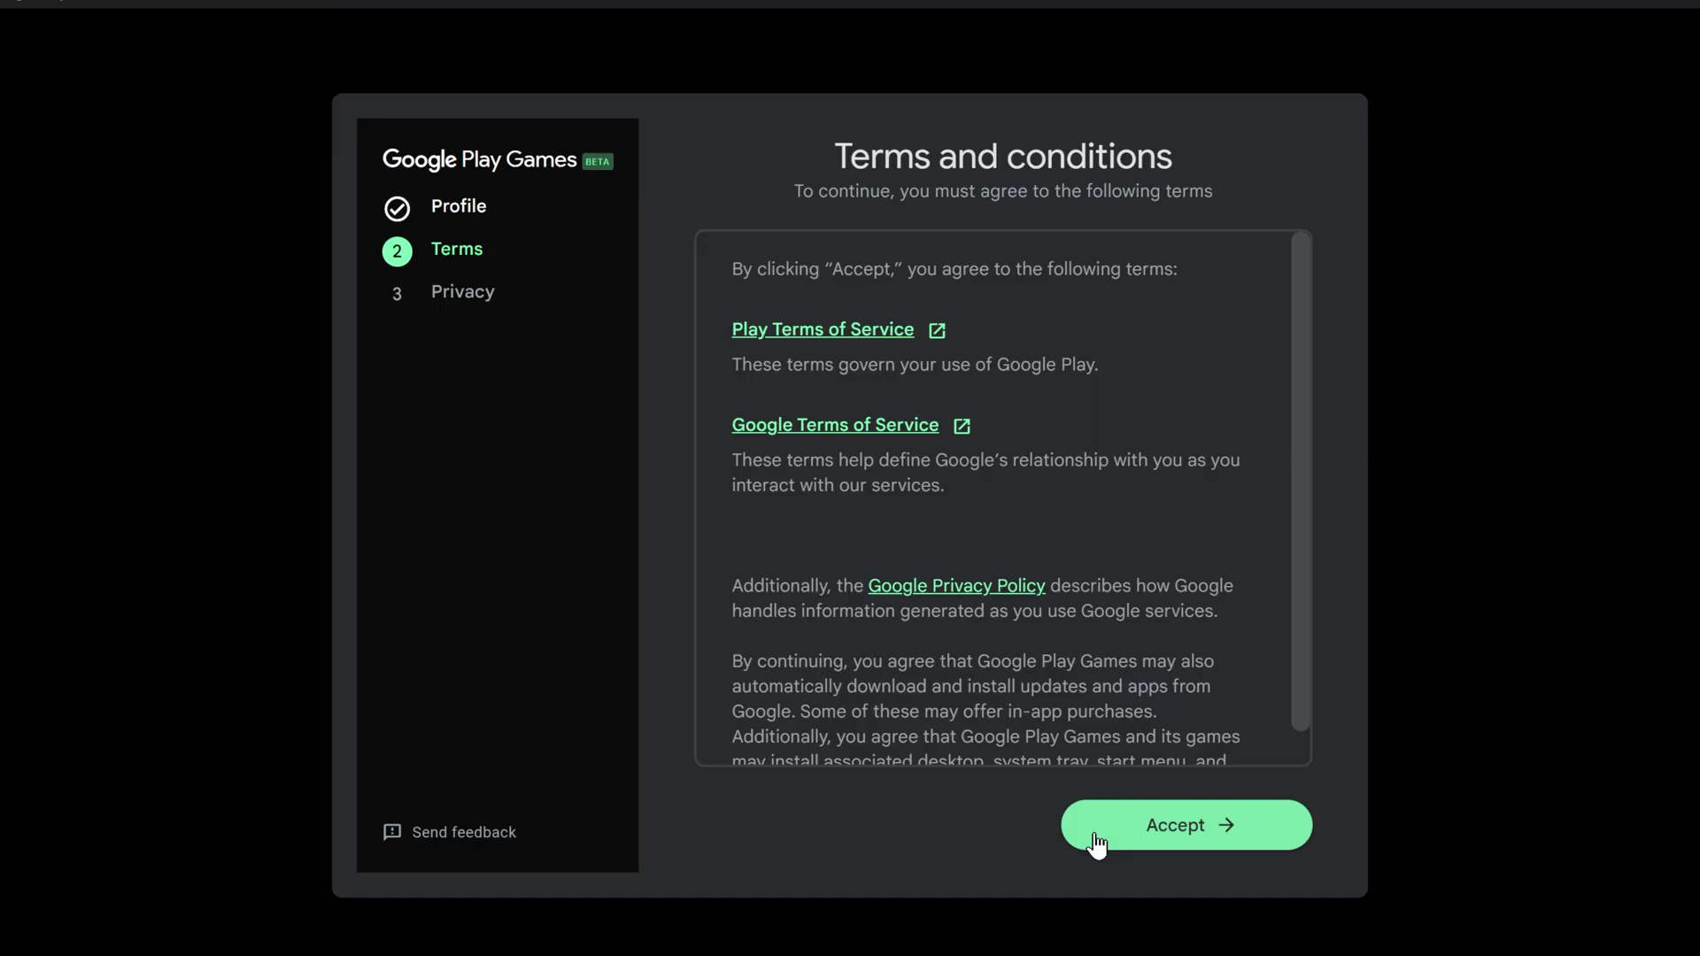
click(1096, 841)
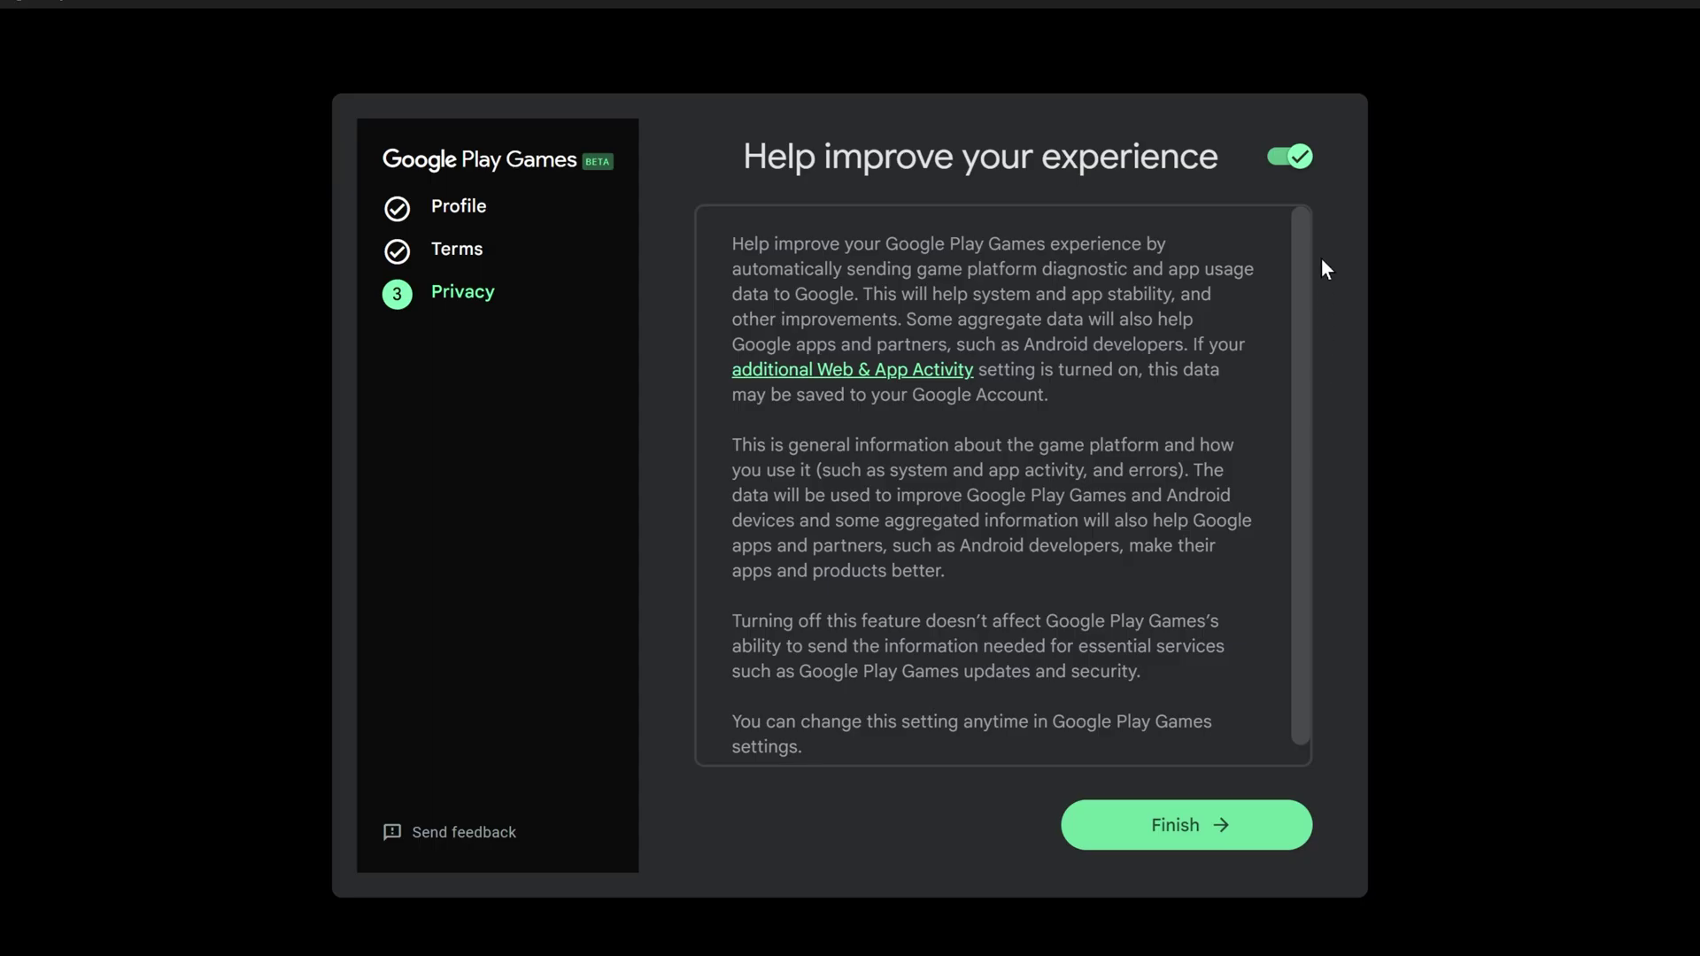
click(1297, 165)
click(1112, 847)
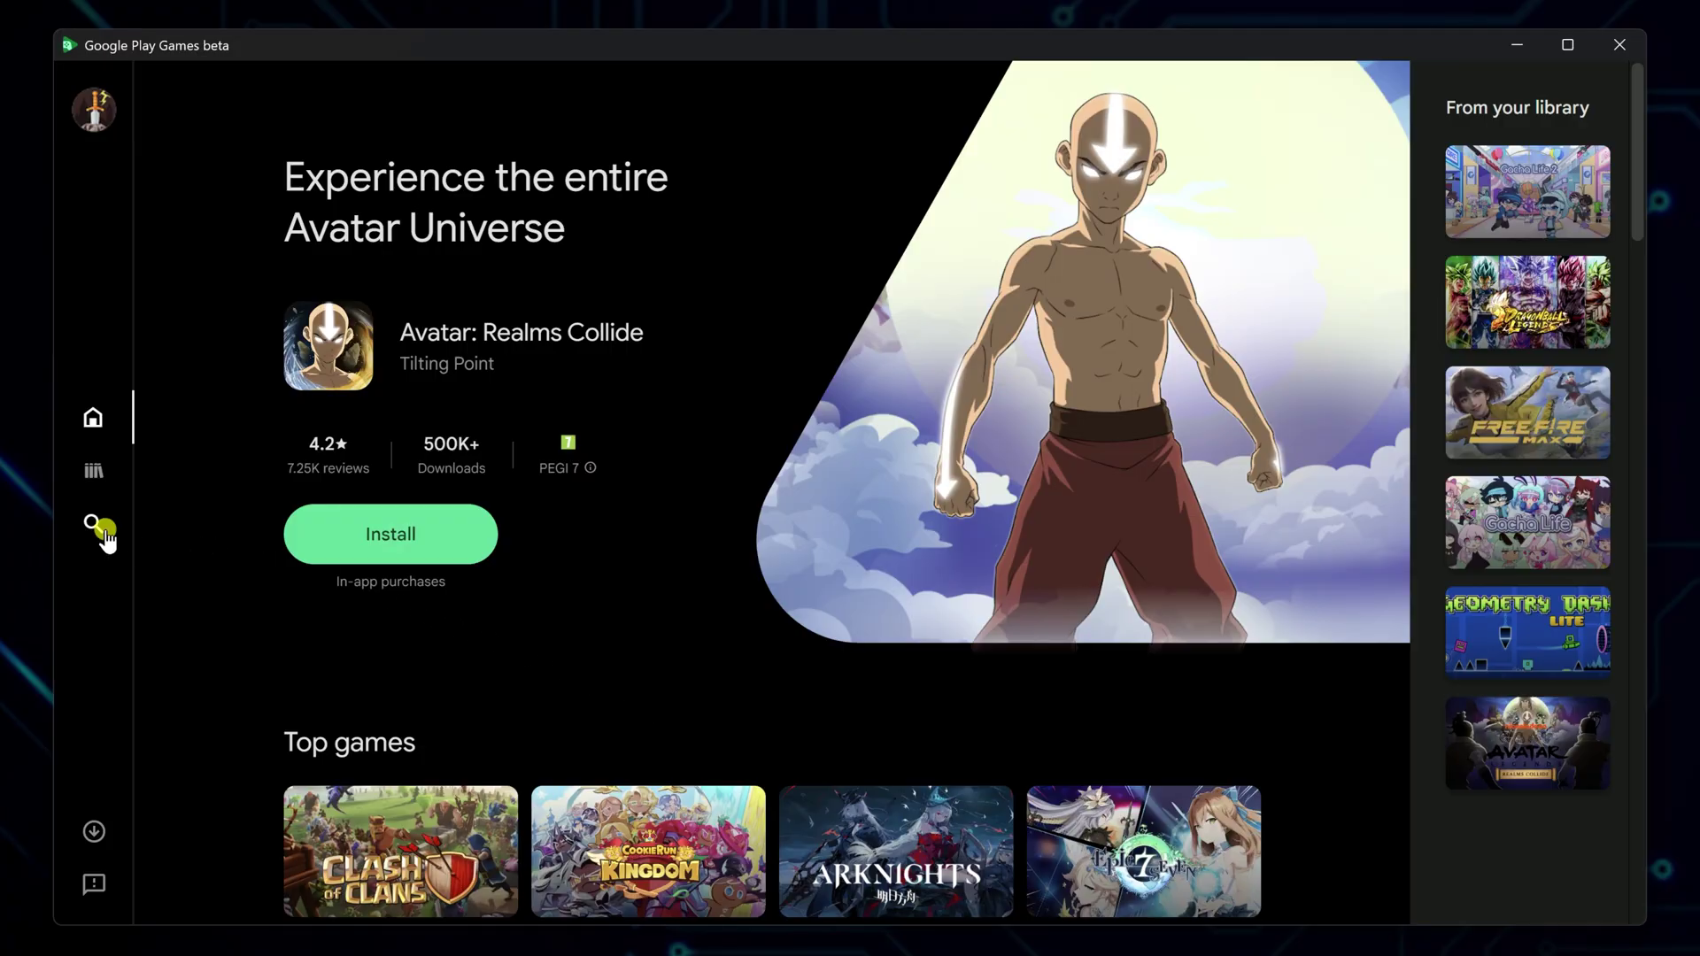
Search Explore for 'FR LEGENDS' and open the FR Legends page by TWIN TURBO GAMES
click(105, 530)
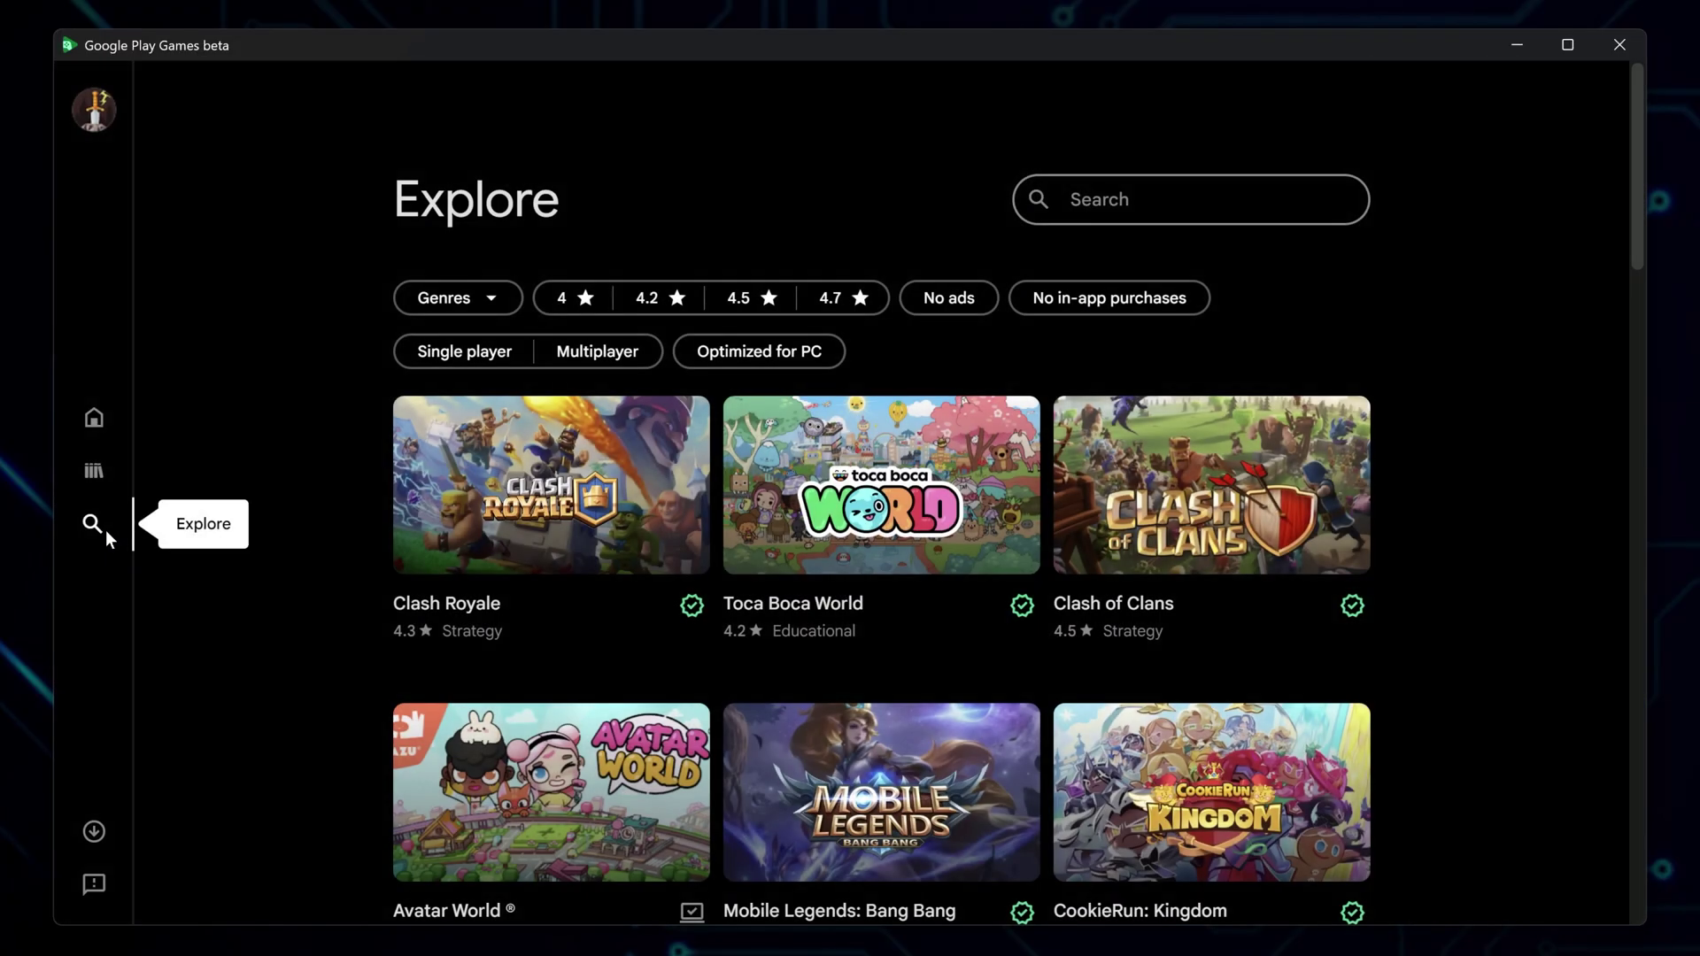
click(1106, 201)
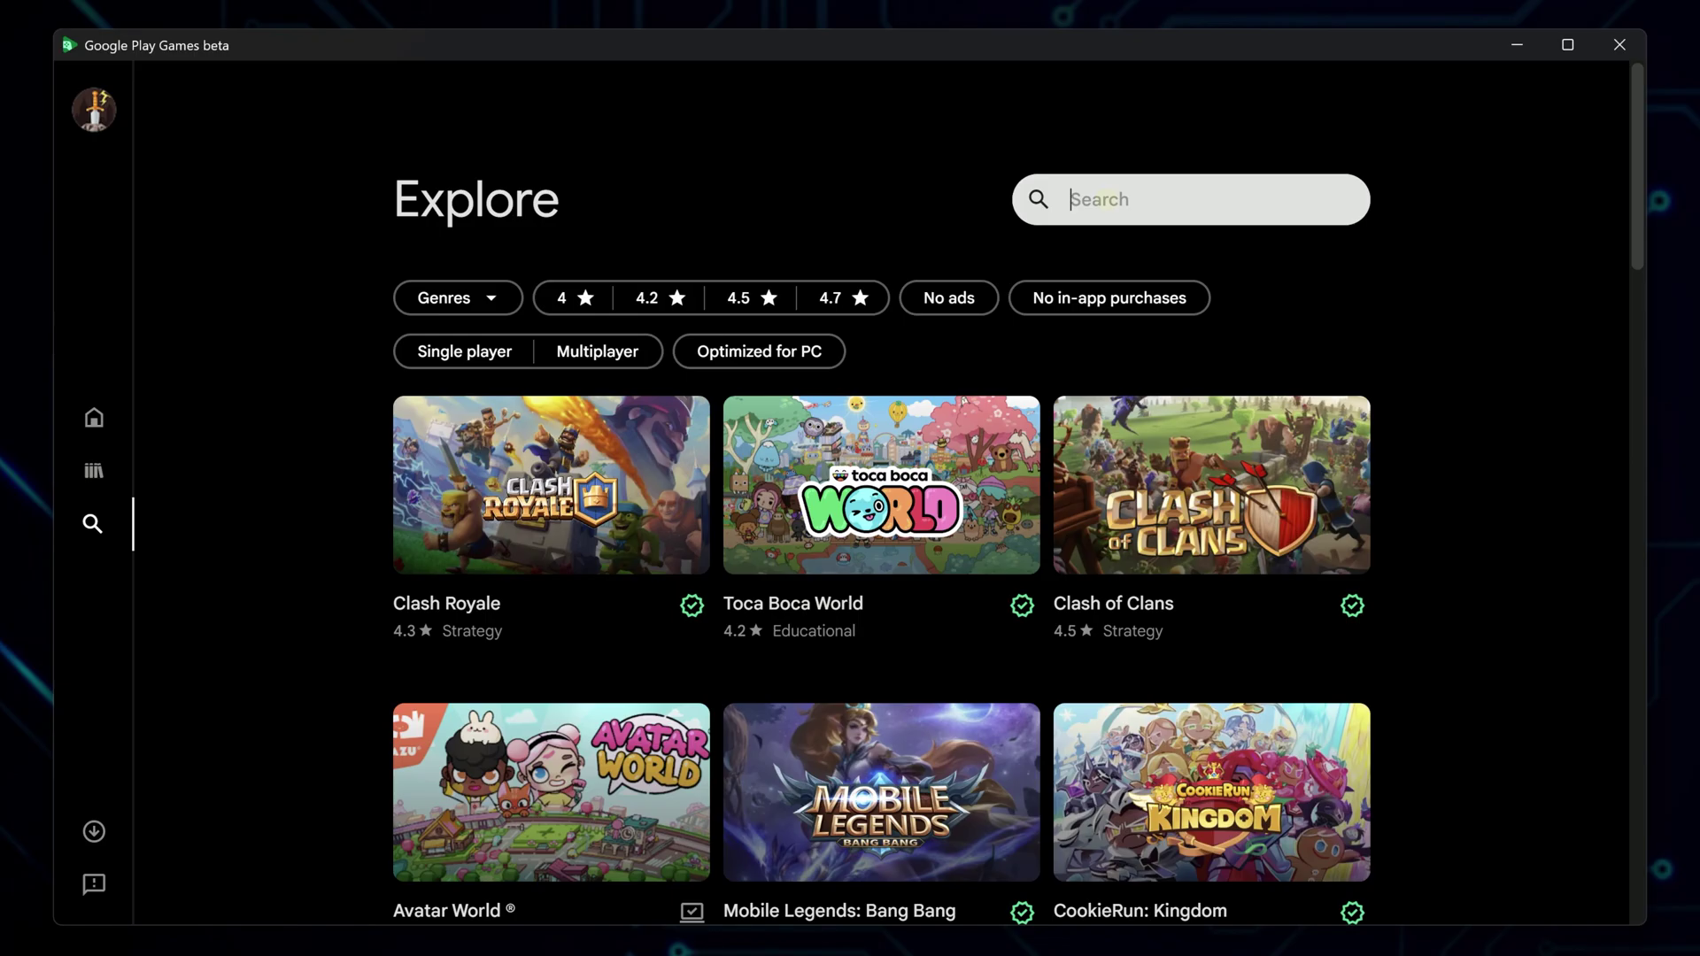
text(FR LEGENDS)
key(Return)
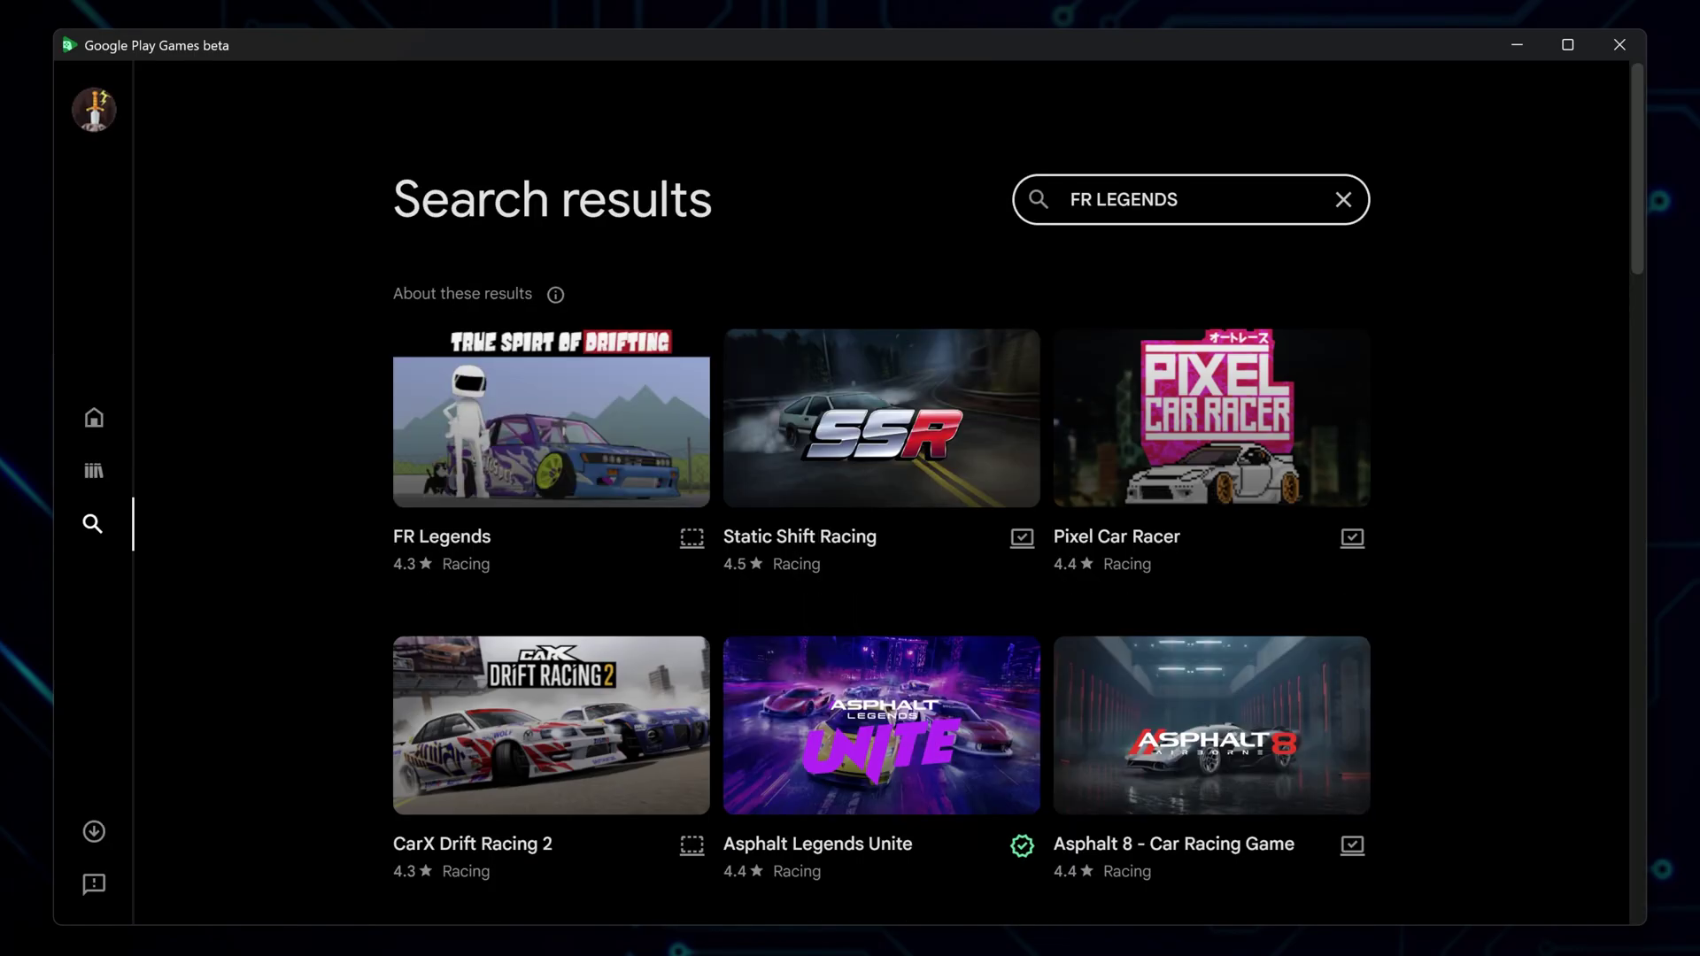
click(634, 432)
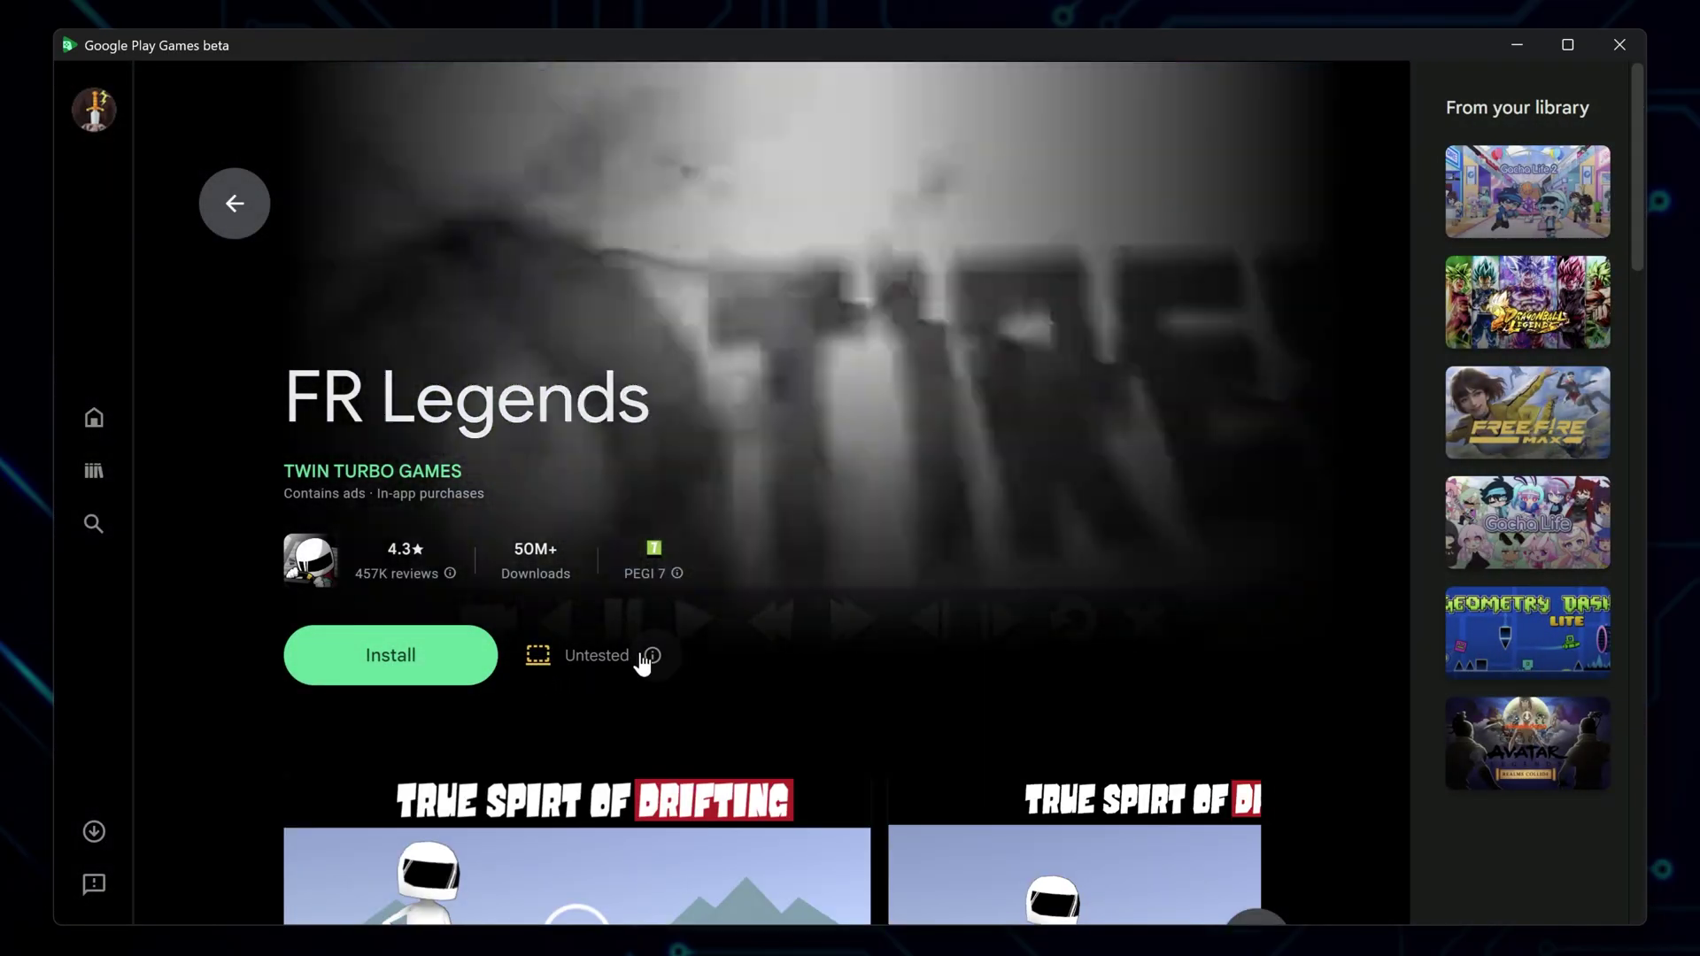
Check the Untested compatibility notice, then install FR Legends with a desktop shortcut added
click(649, 658)
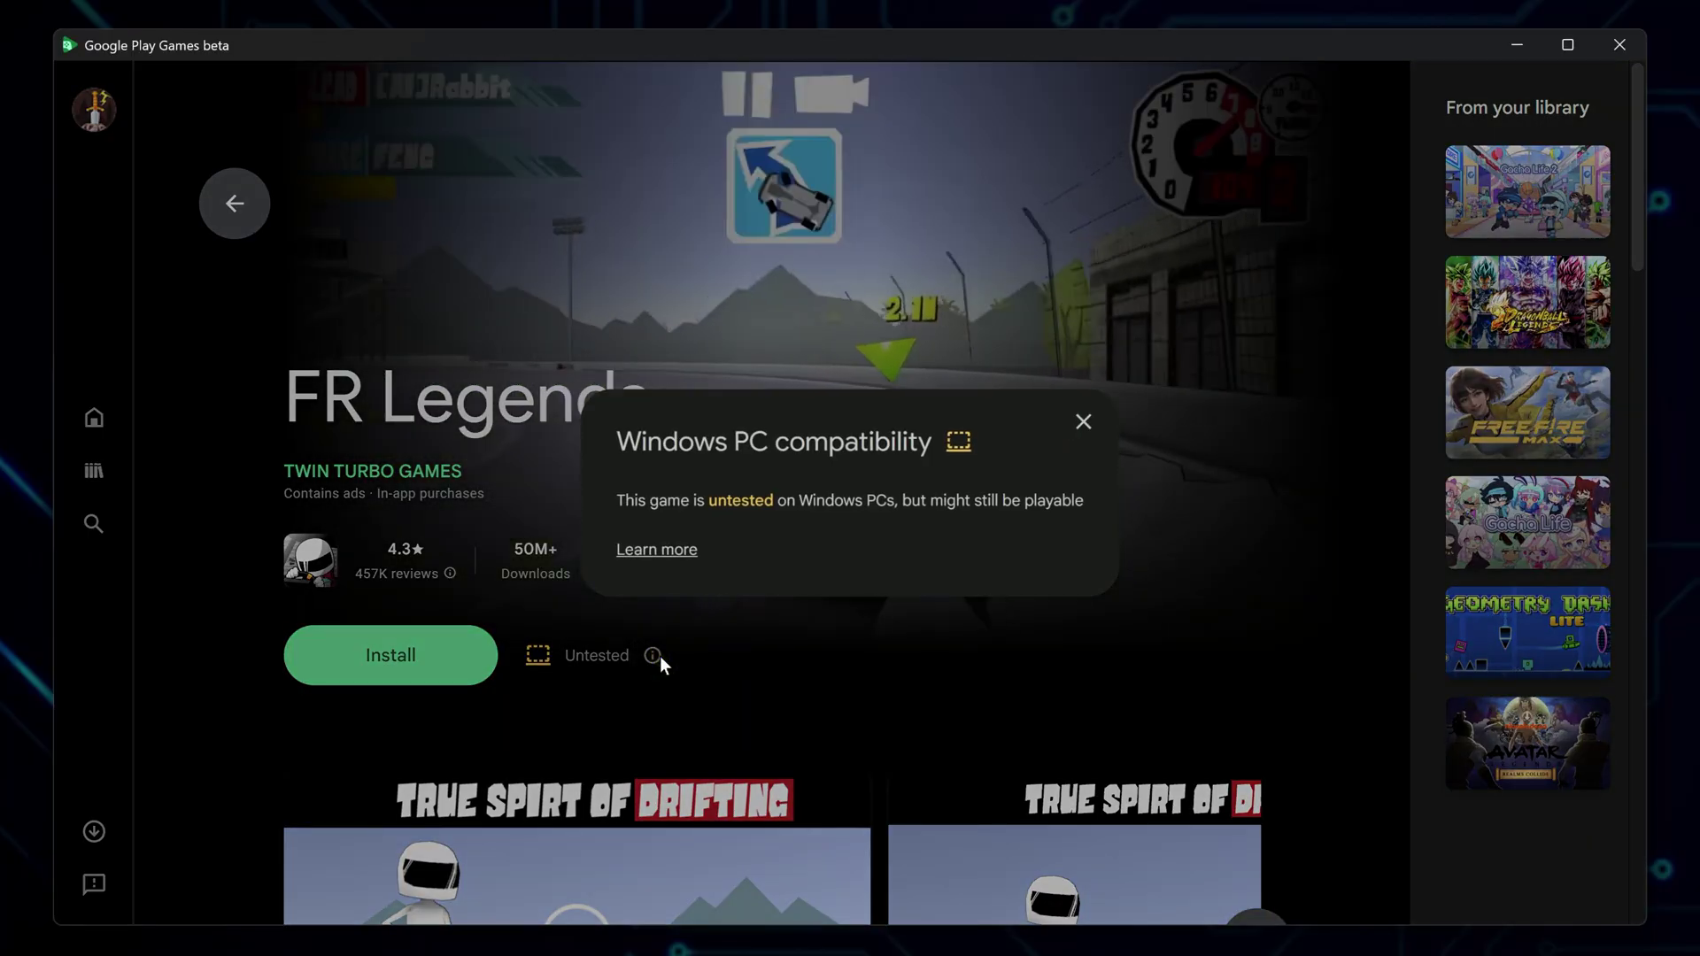
click(1084, 422)
click(451, 666)
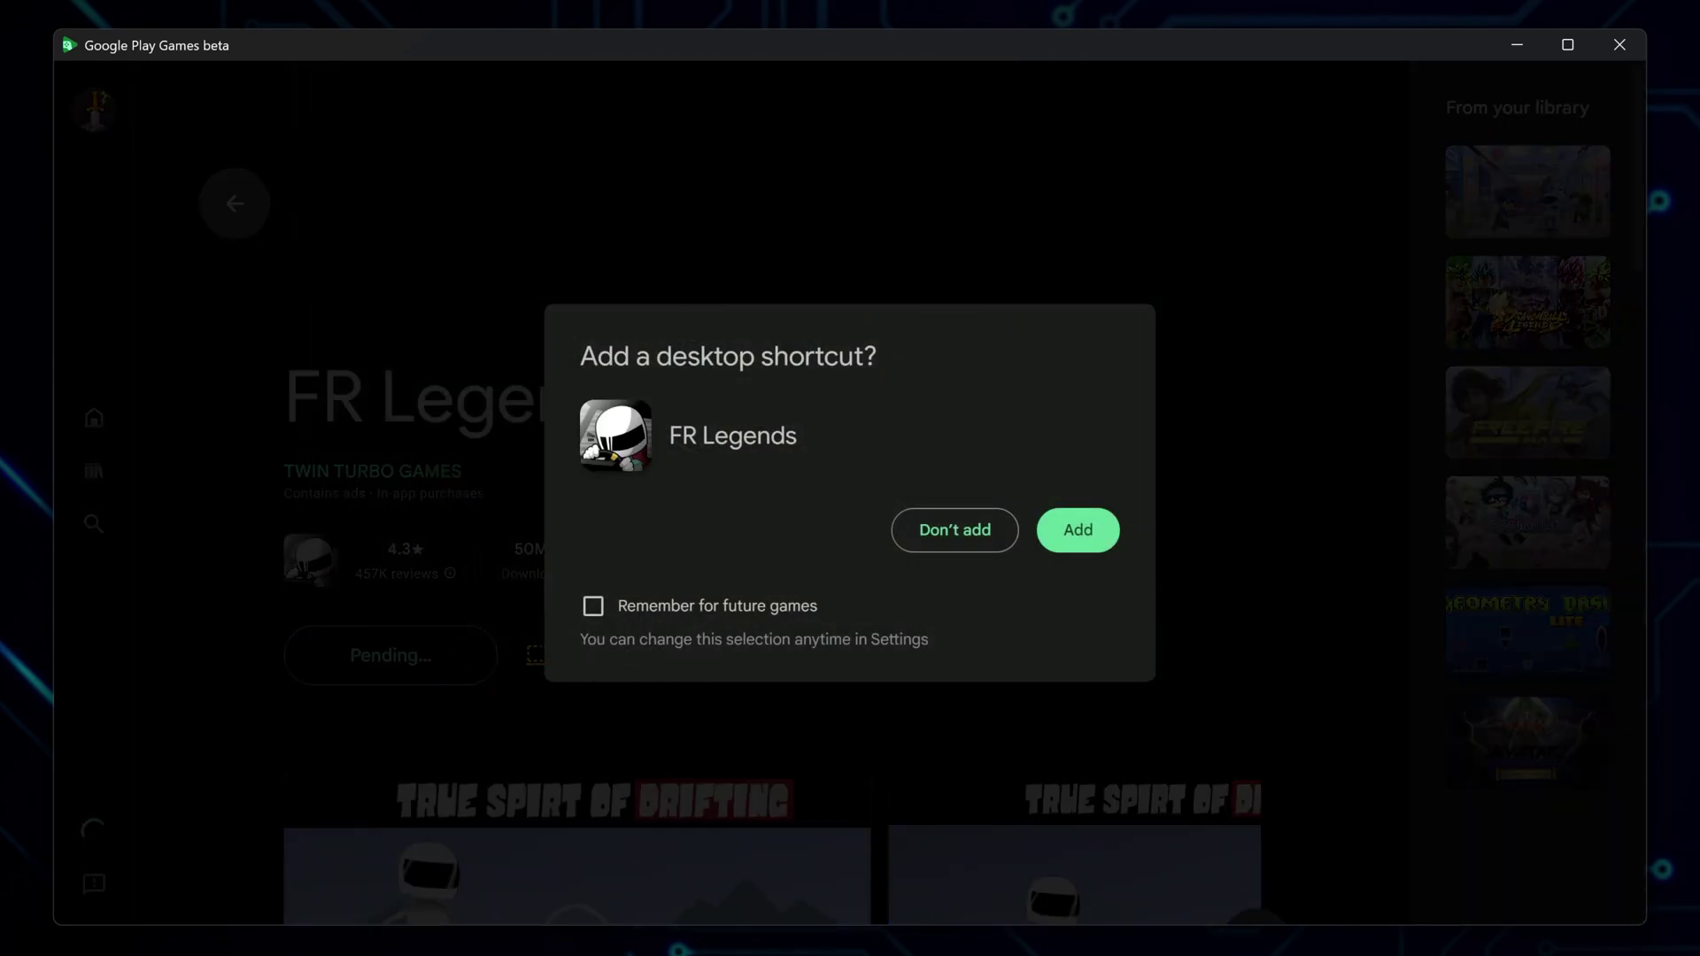
click(1054, 551)
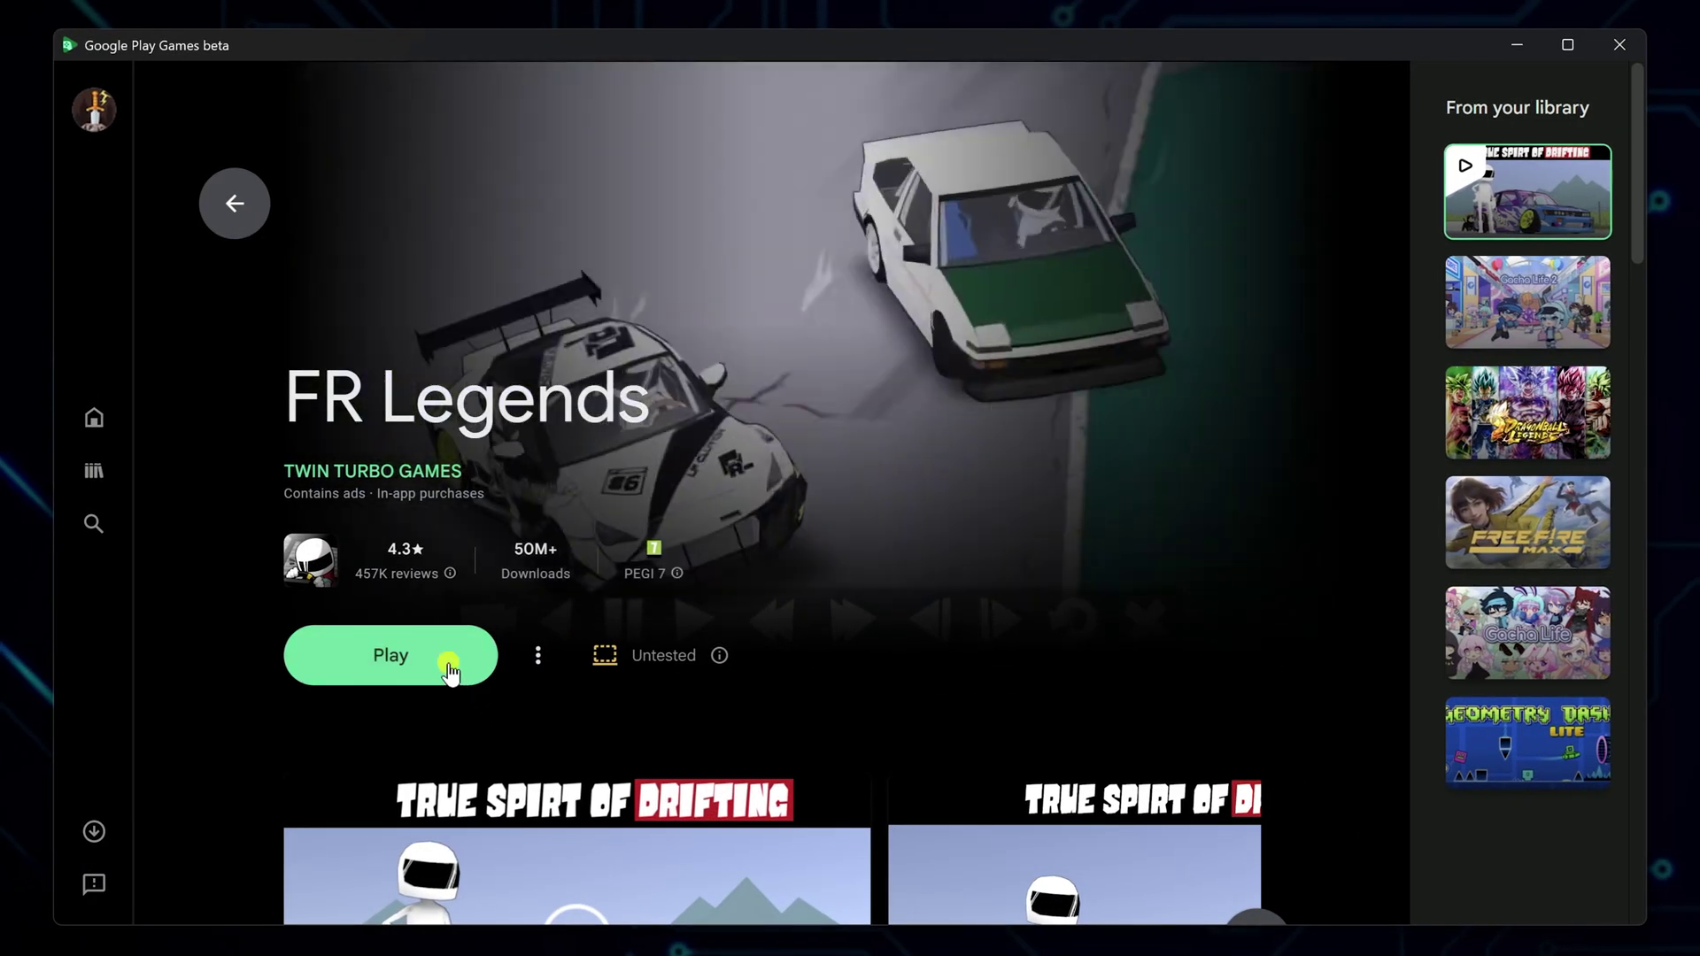
Launch FR Legends, close Google Play Games, confirm the driver name, and keep the game windowed
click(448, 660)
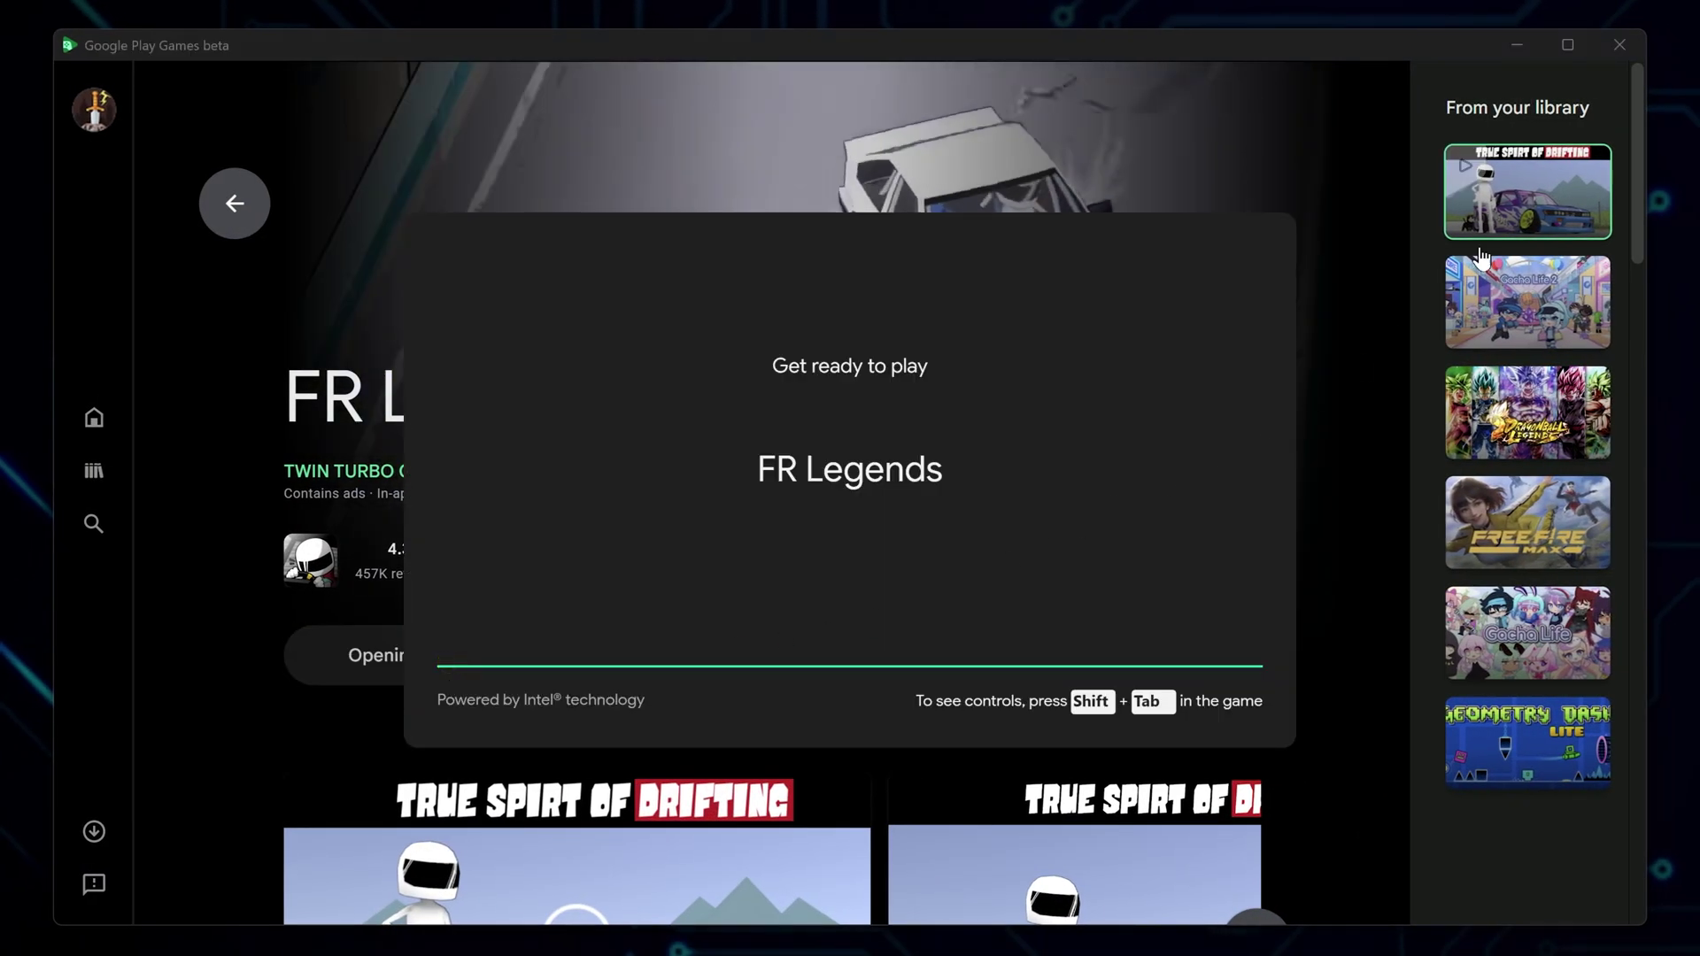
click(1620, 44)
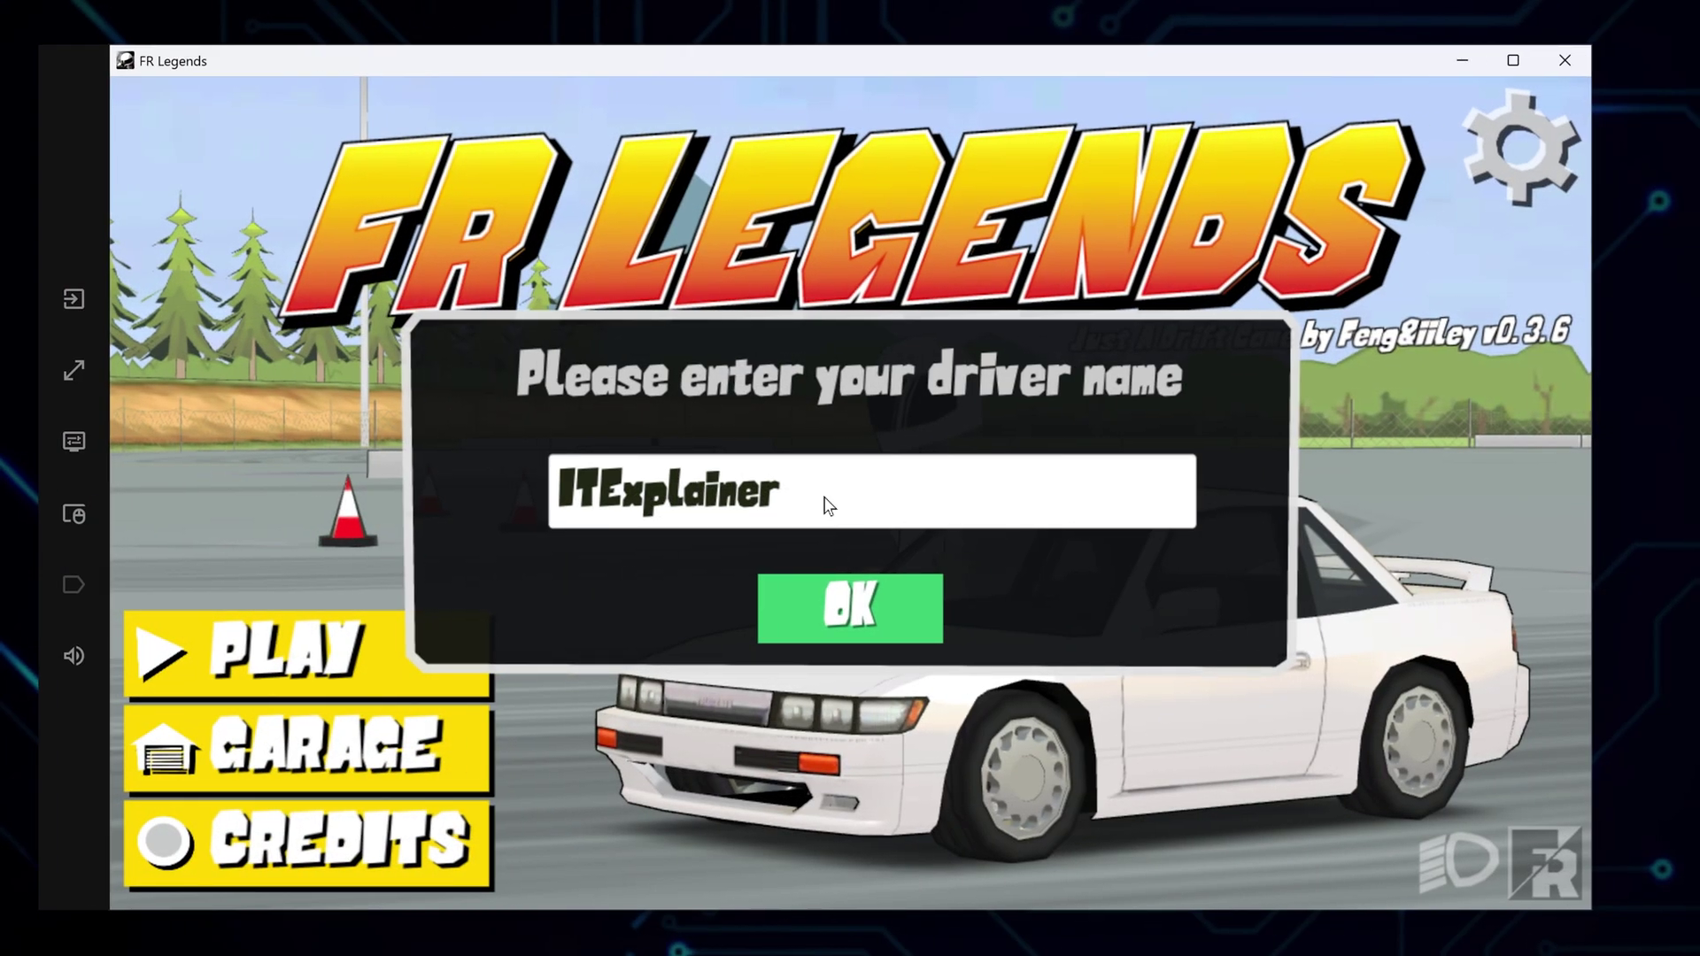
click(827, 620)
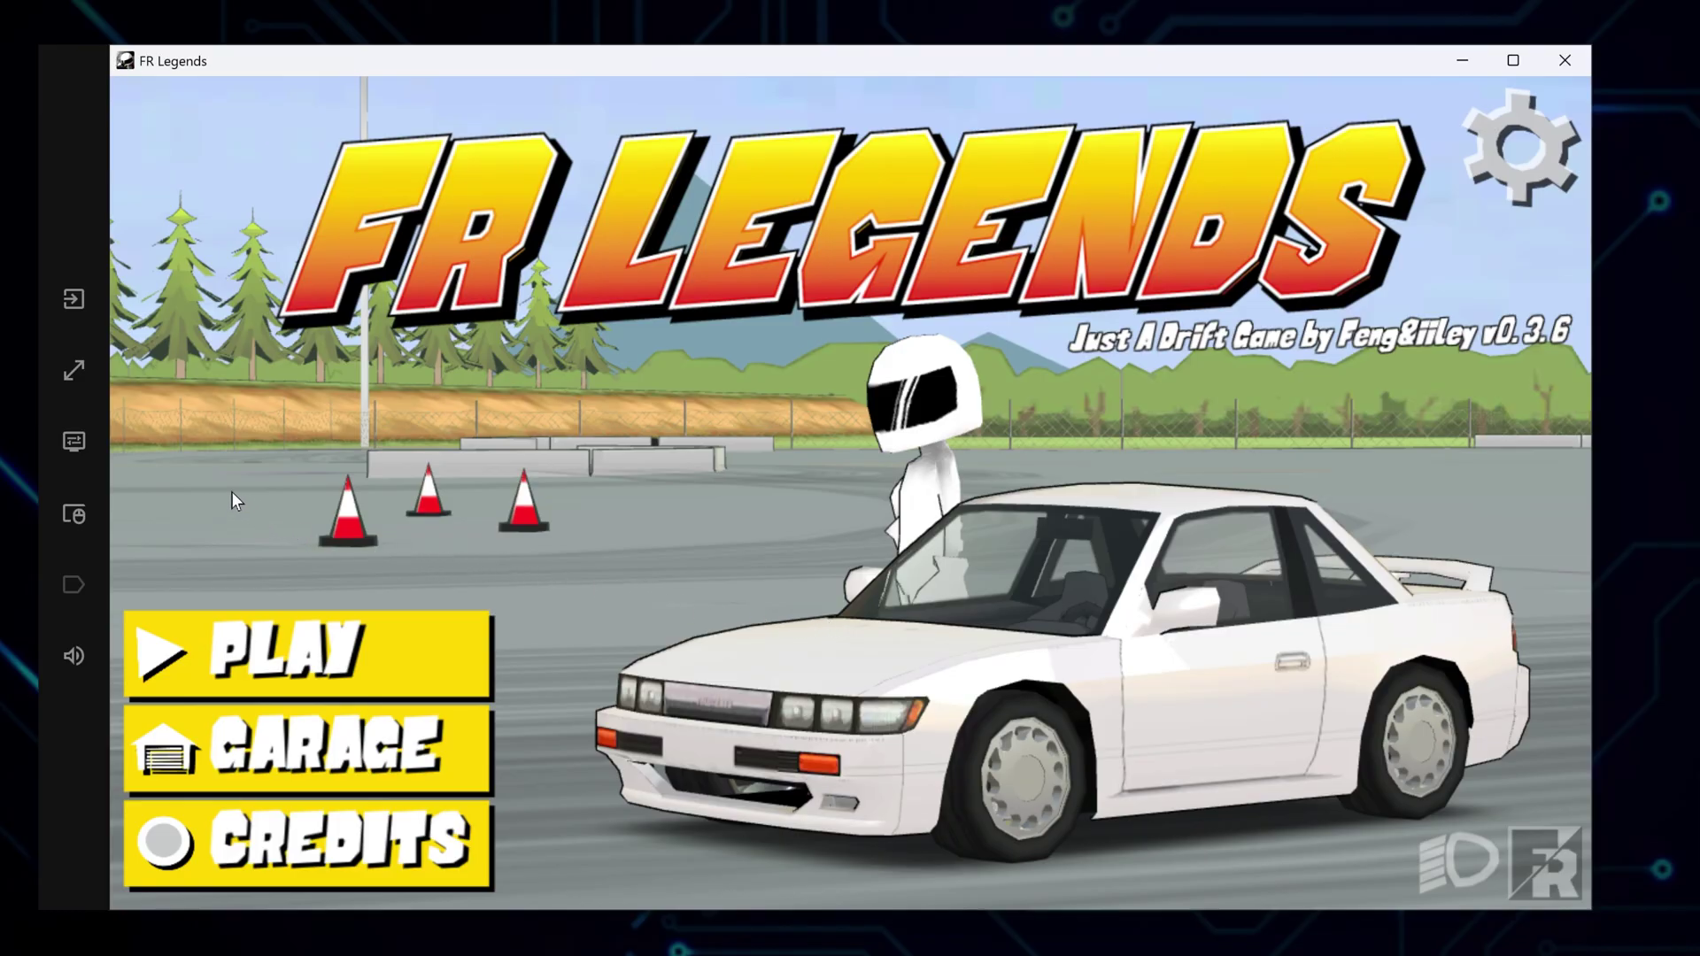
click(78, 375)
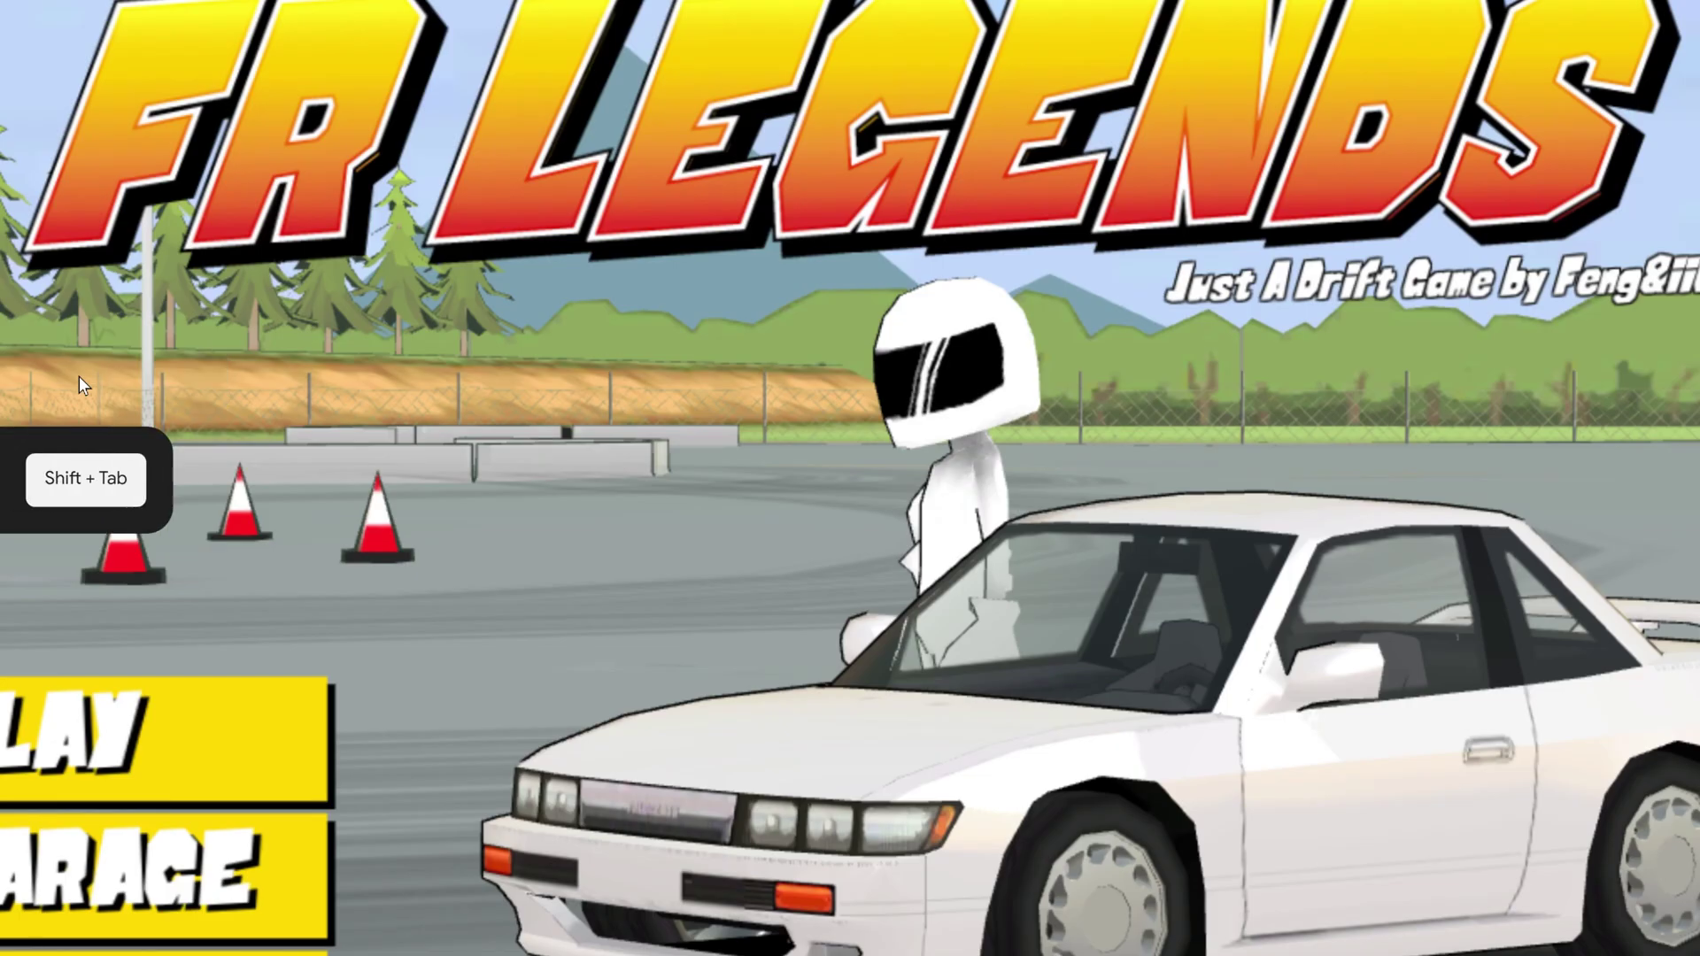
click(78, 376)
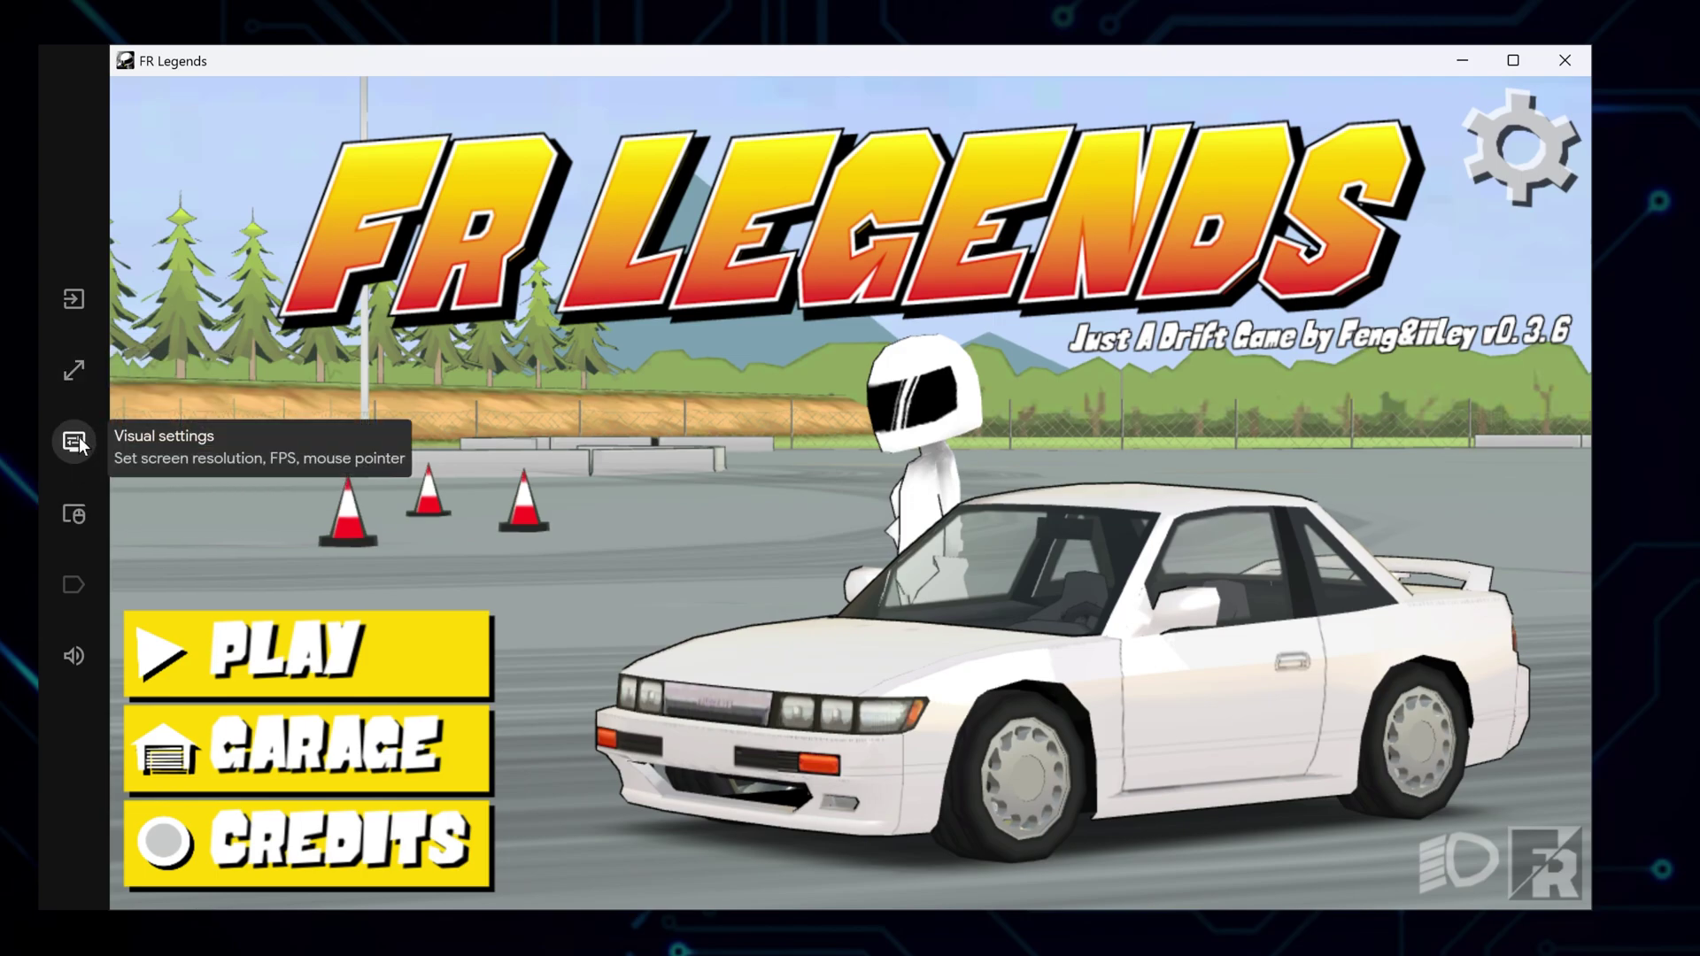
Confirm Maximum FPS is 60 Hz in the visual settings, then close them to start driving
click(76, 440)
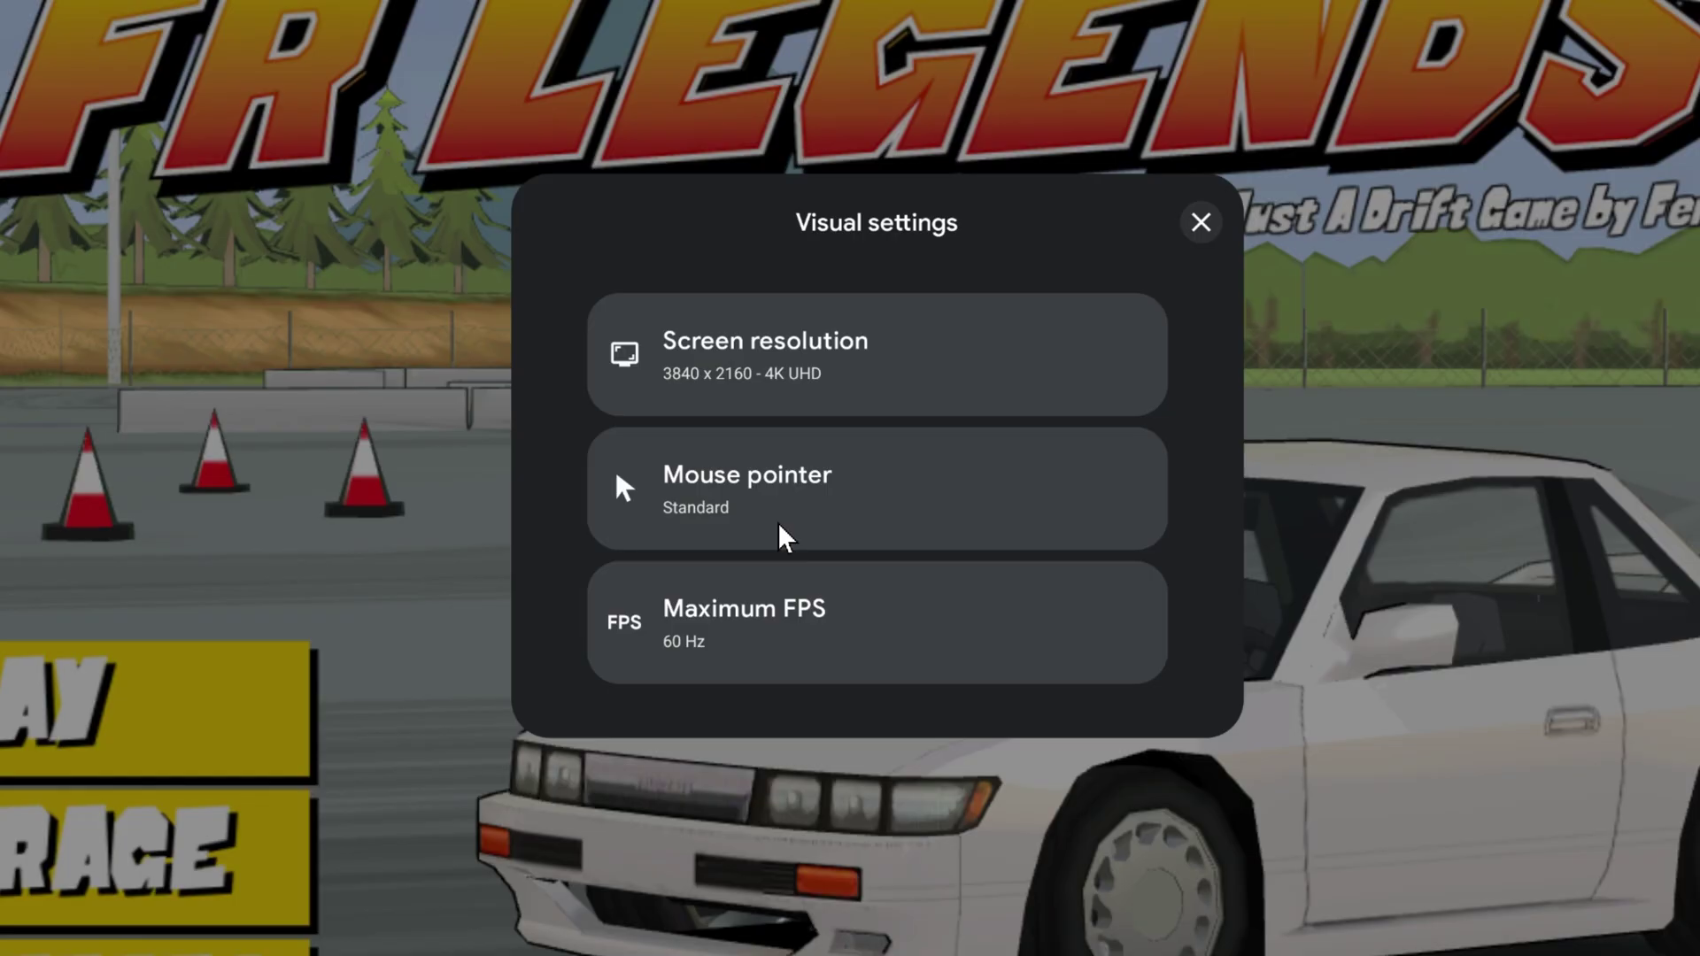
click(794, 639)
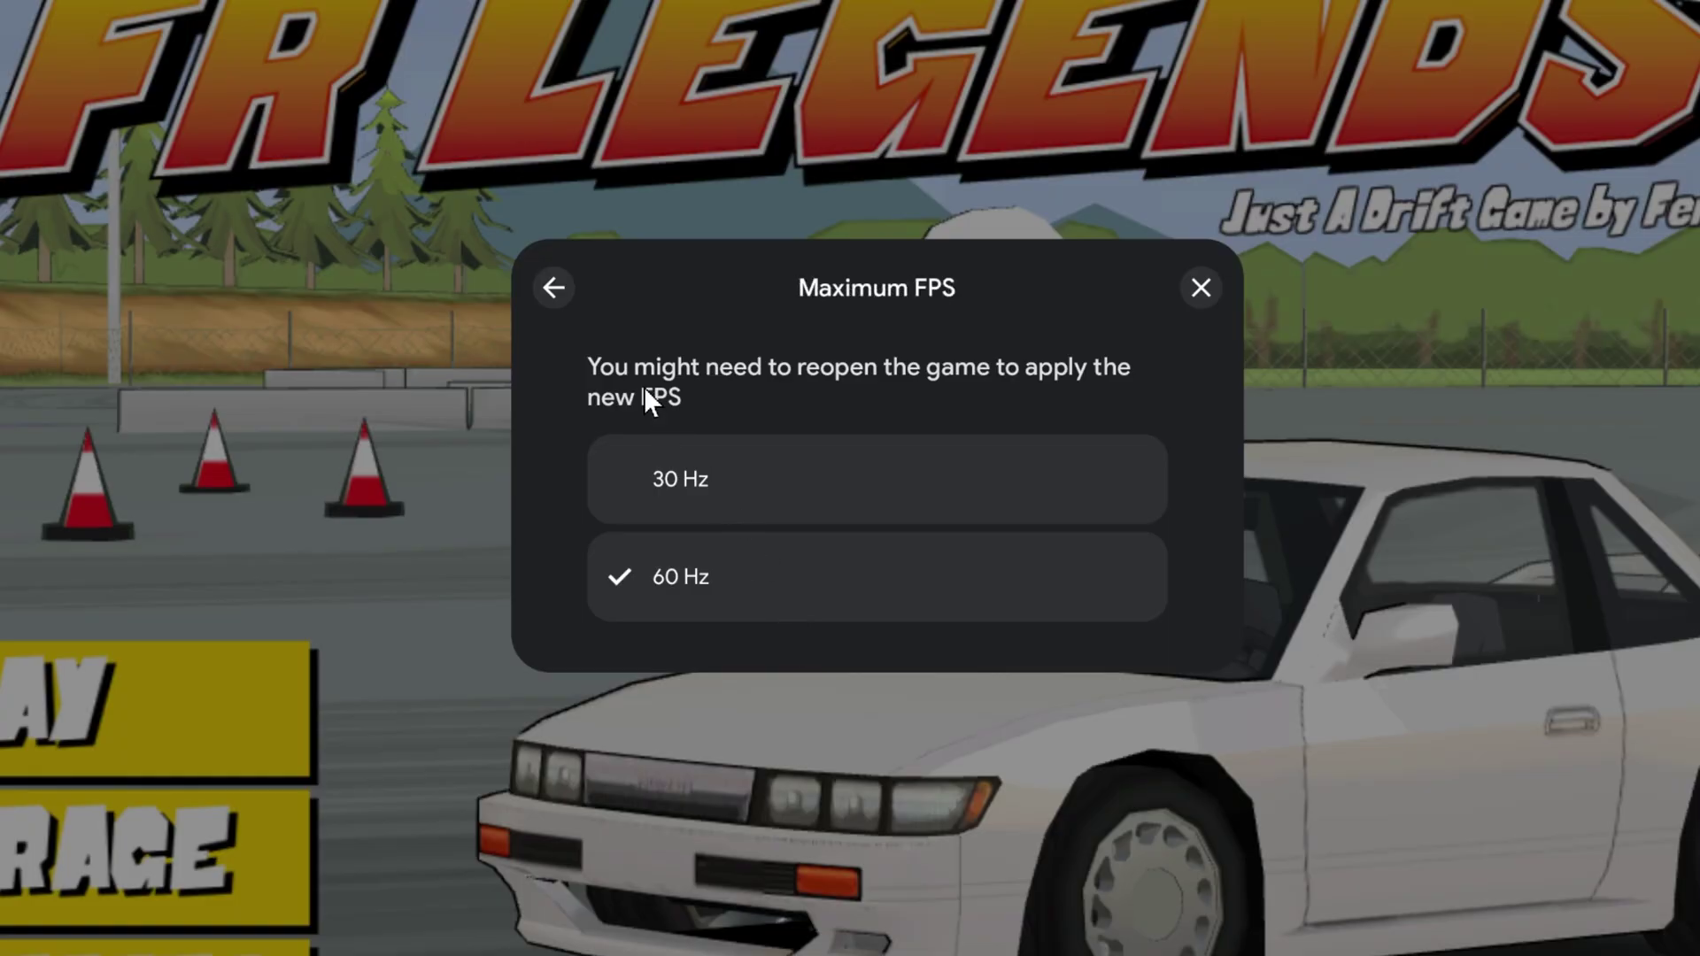
click(565, 299)
click(1195, 223)
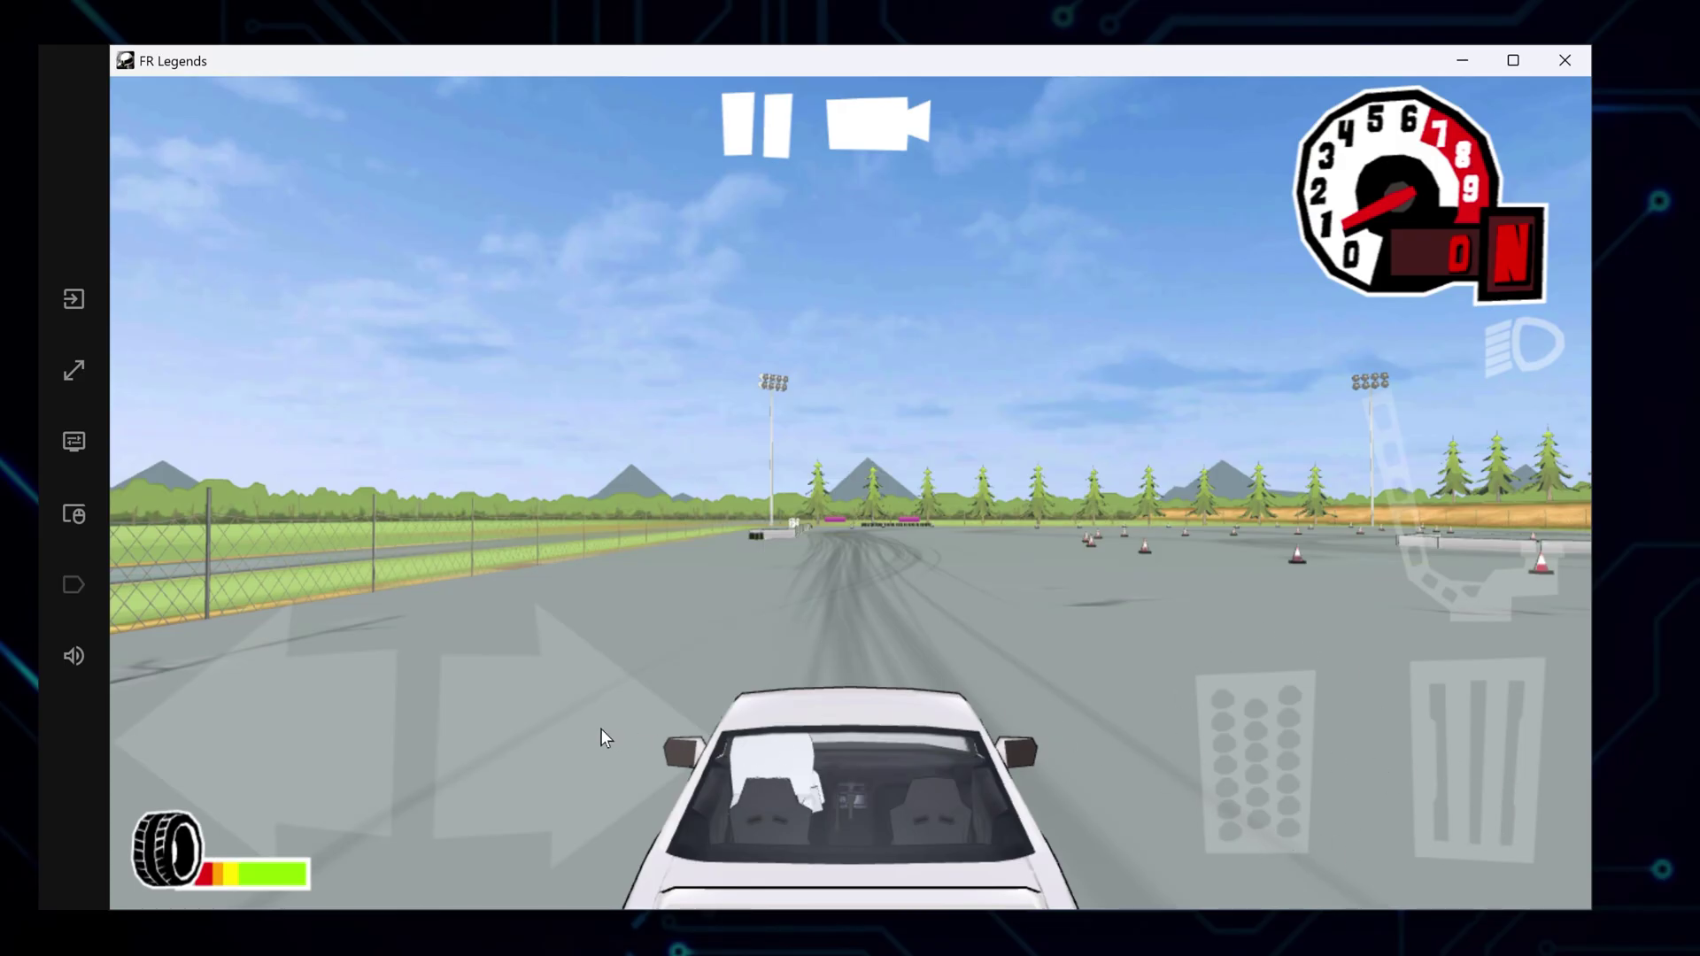
Test the on-screen steering arrows, then start editing the game controls layout
click(547, 721)
click(271, 709)
click(76, 513)
click(762, 340)
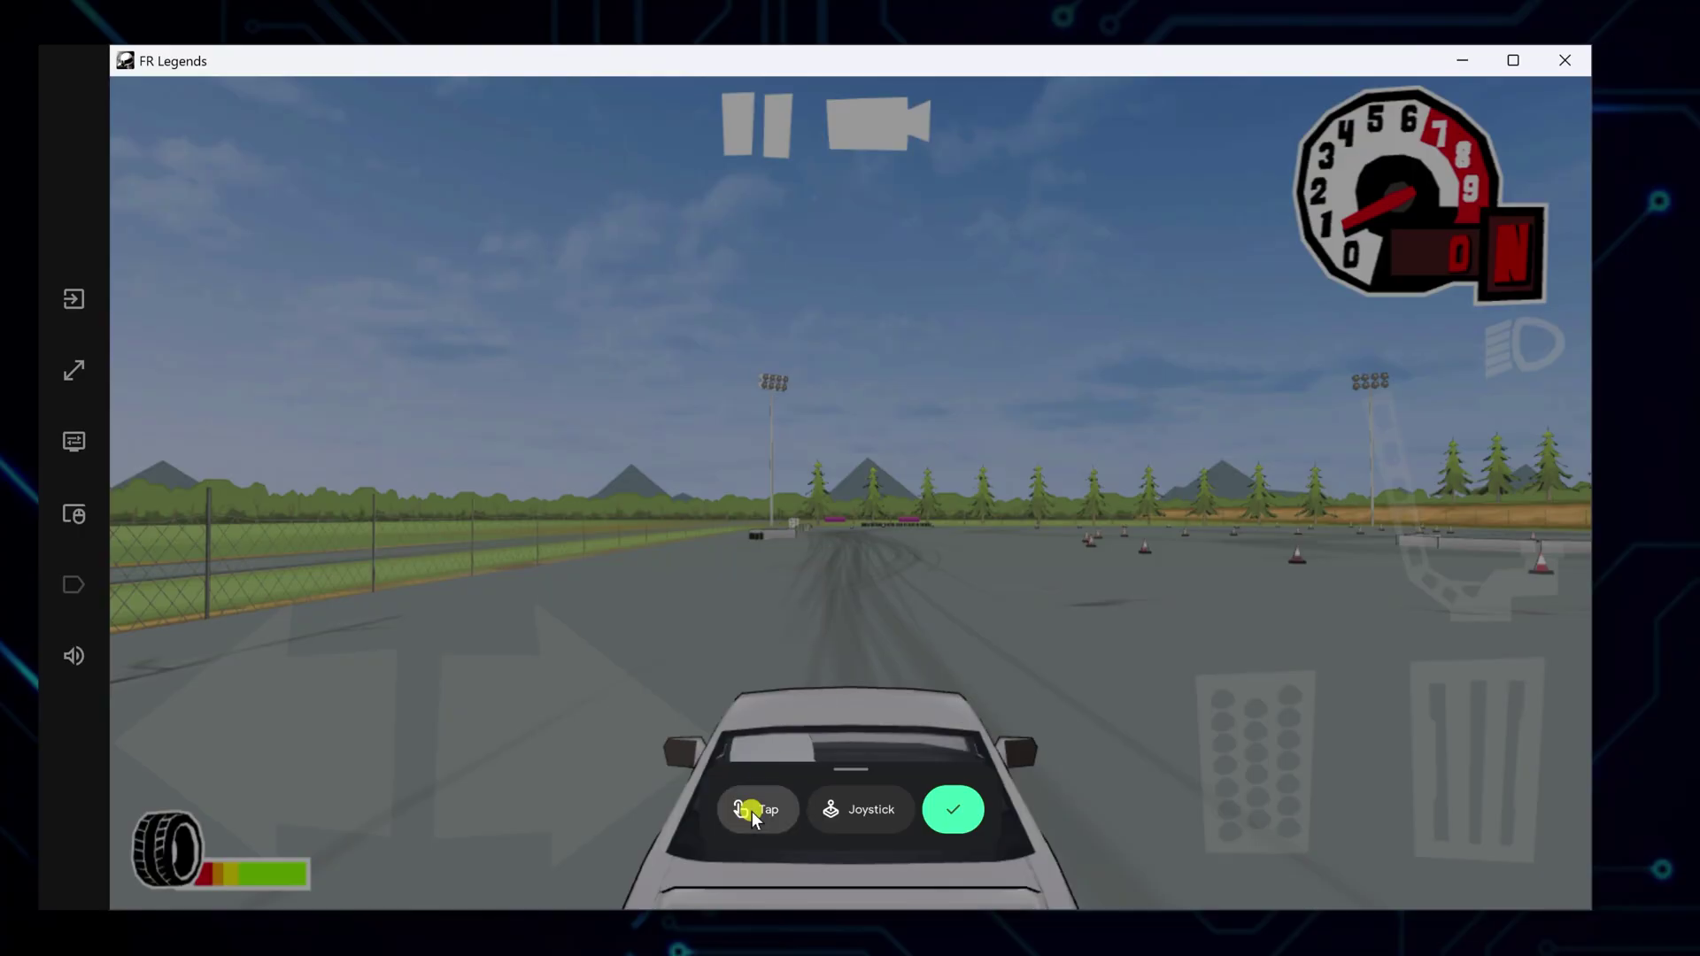
Add tap controls bound to A and D over the left and right steering arrows
click(752, 811)
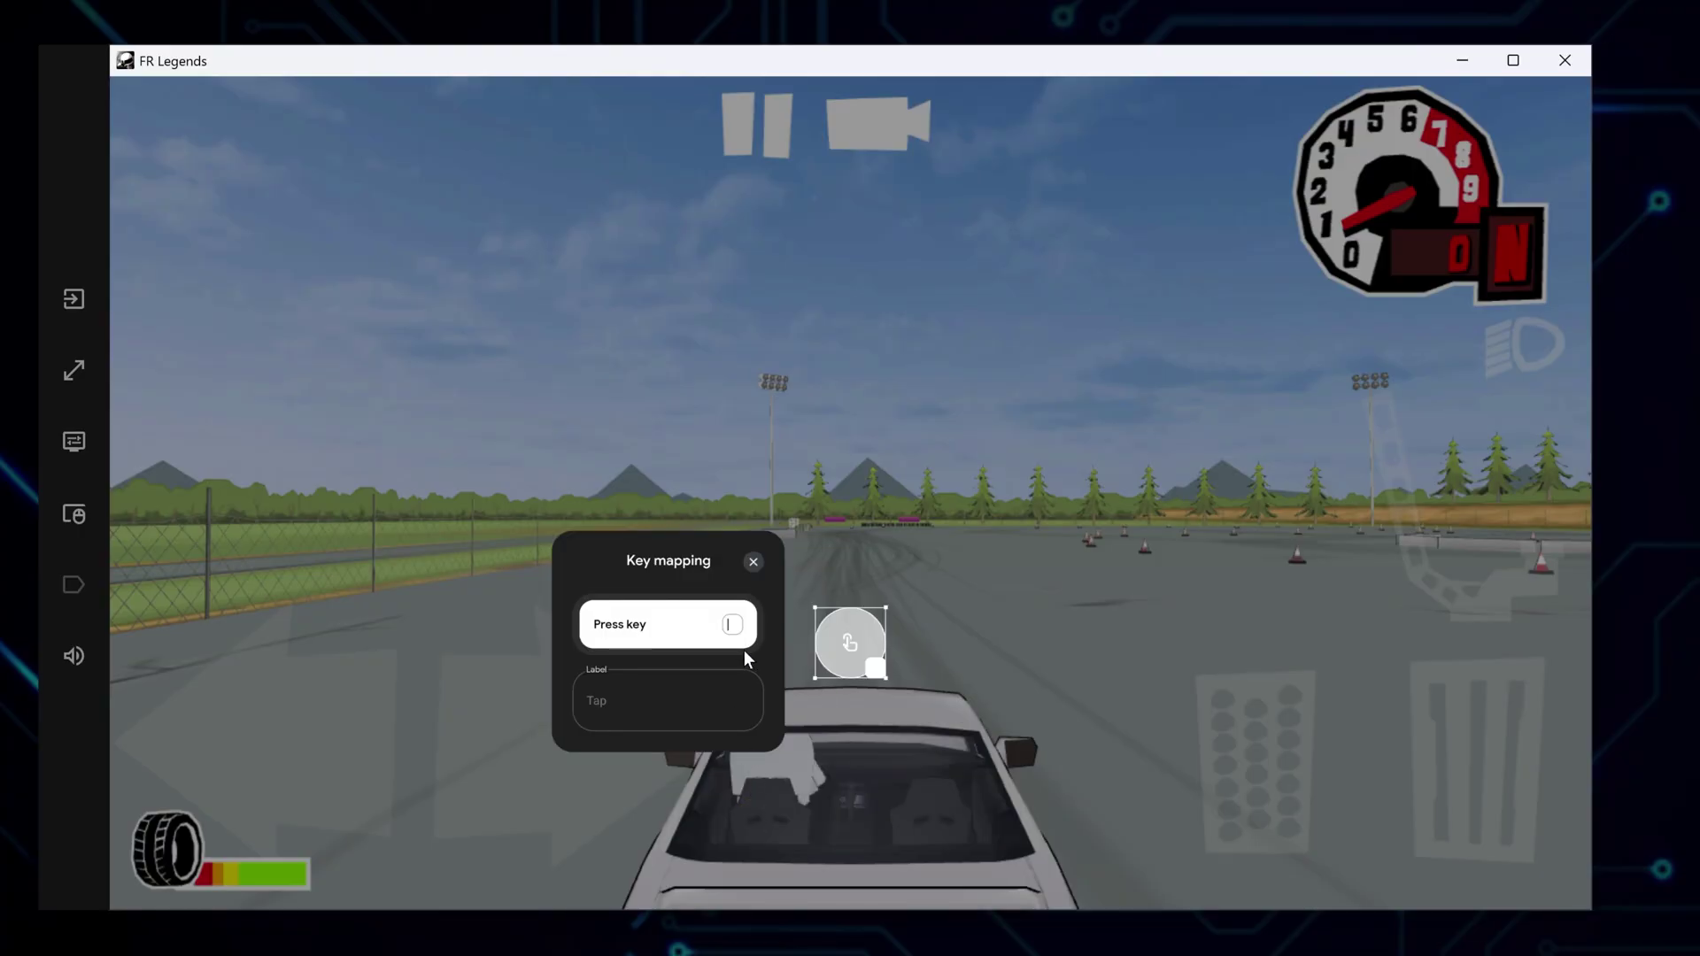
key(a)
drag(846, 644, 299, 719)
click(299, 719)
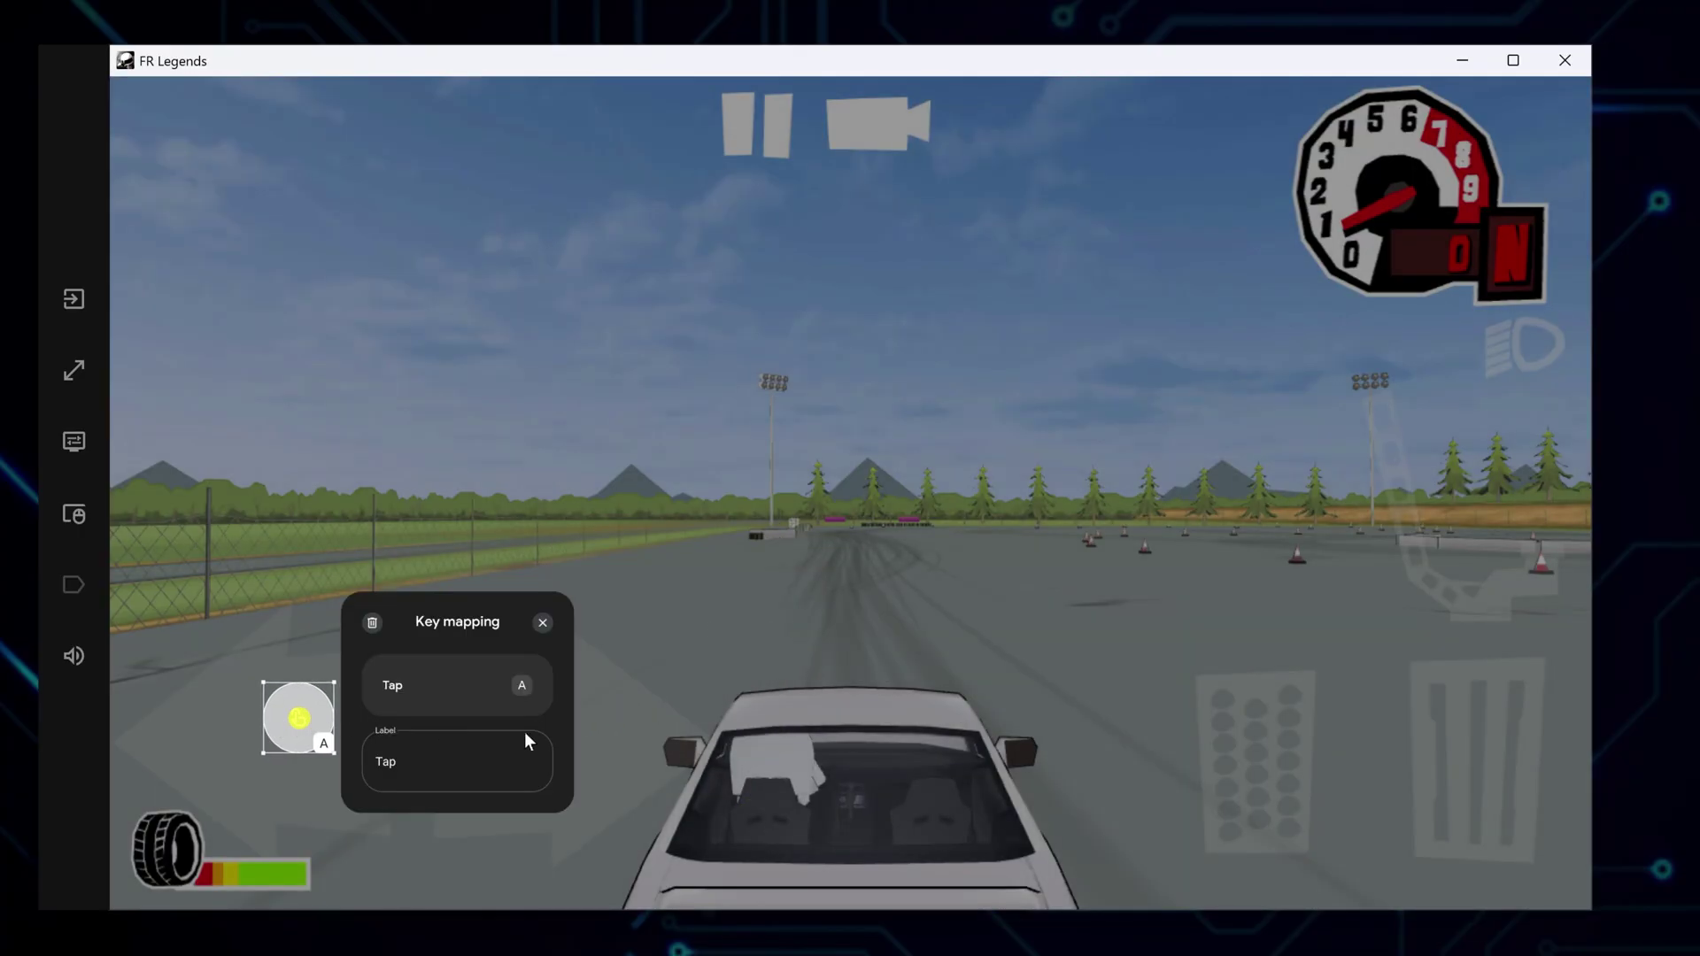
click(542, 622)
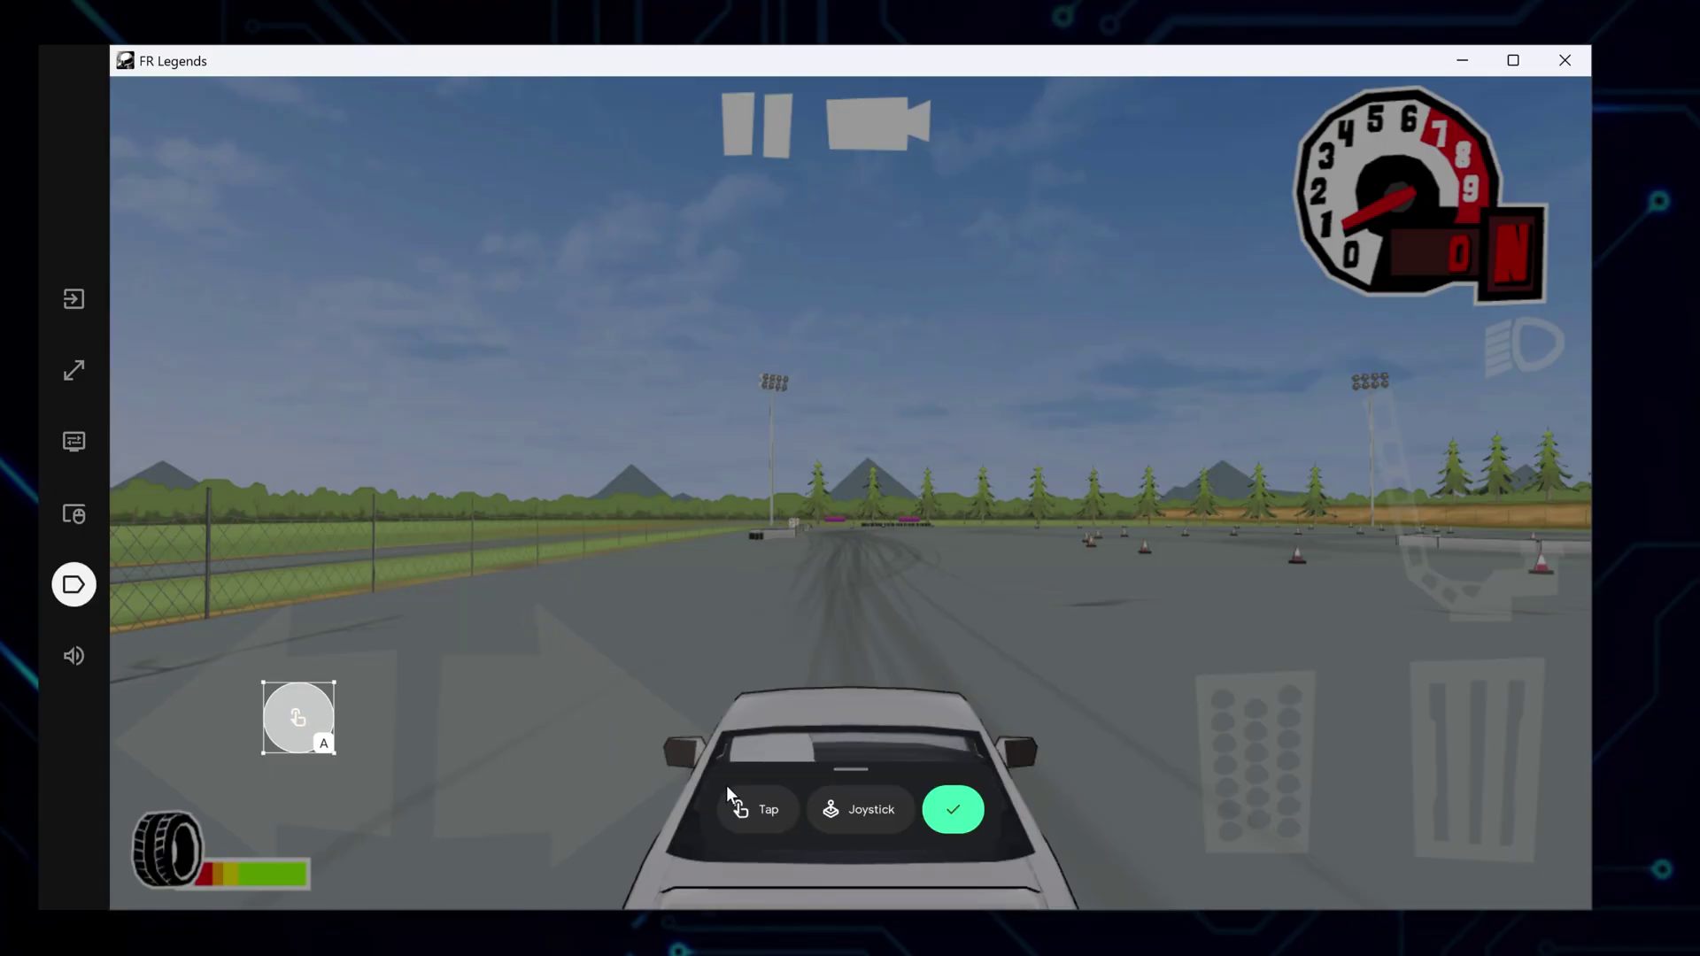
click(765, 809)
key(d)
drag(841, 651, 528, 736)
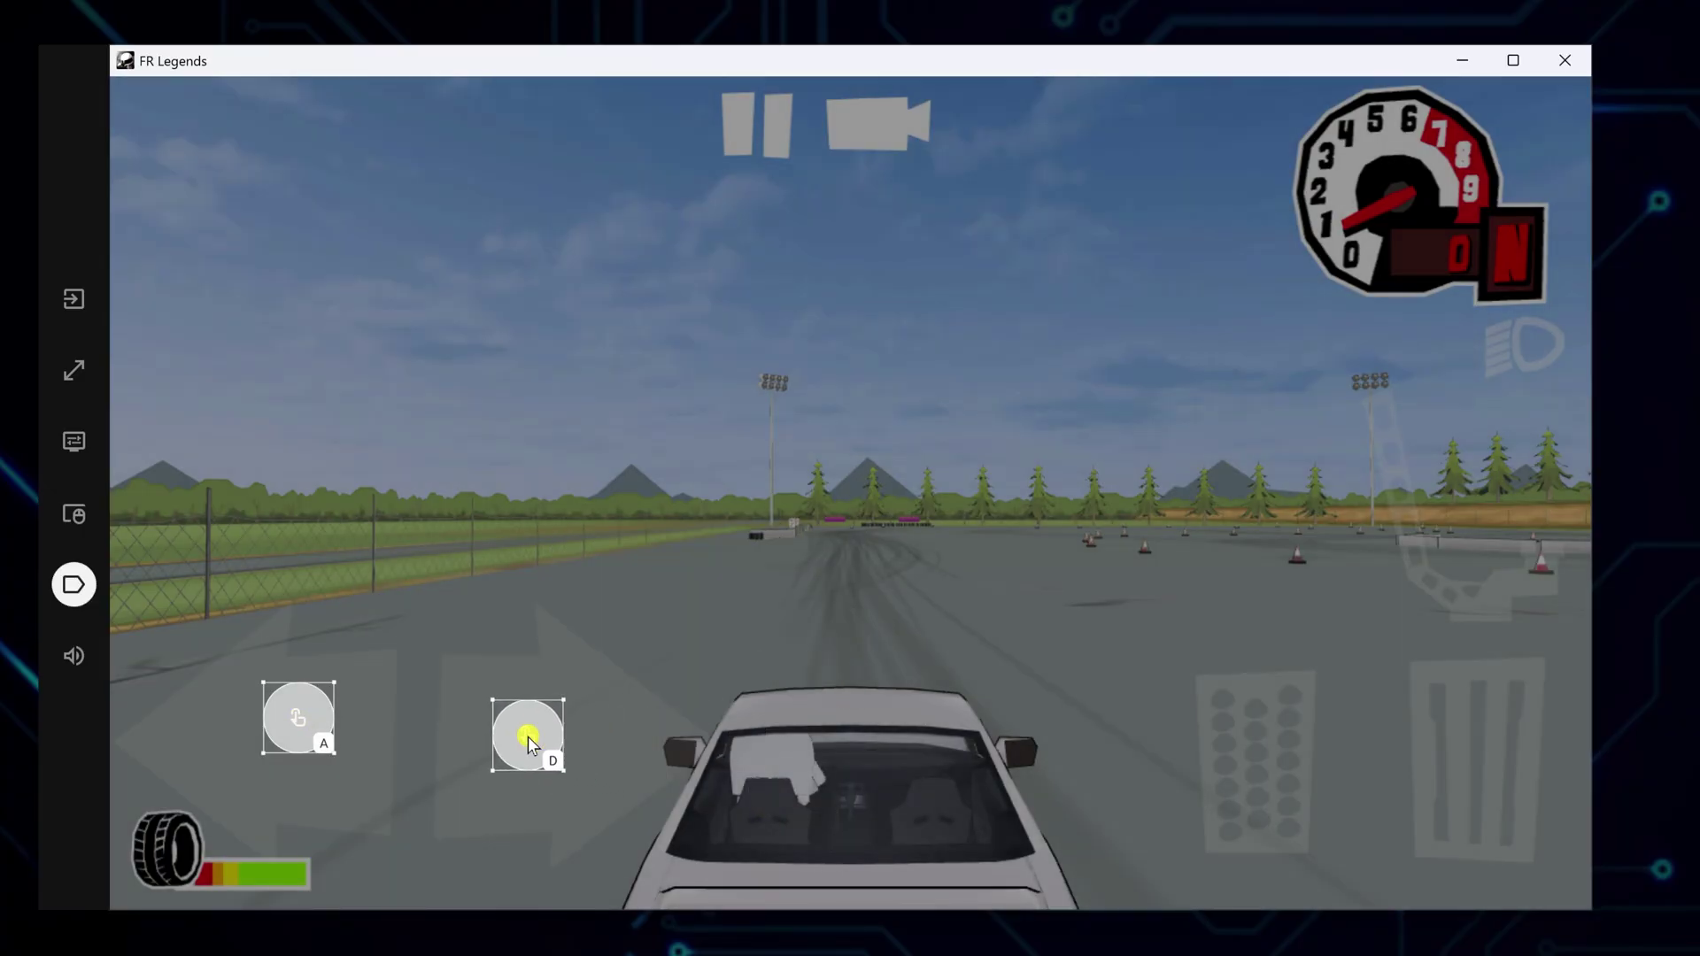
click(535, 734)
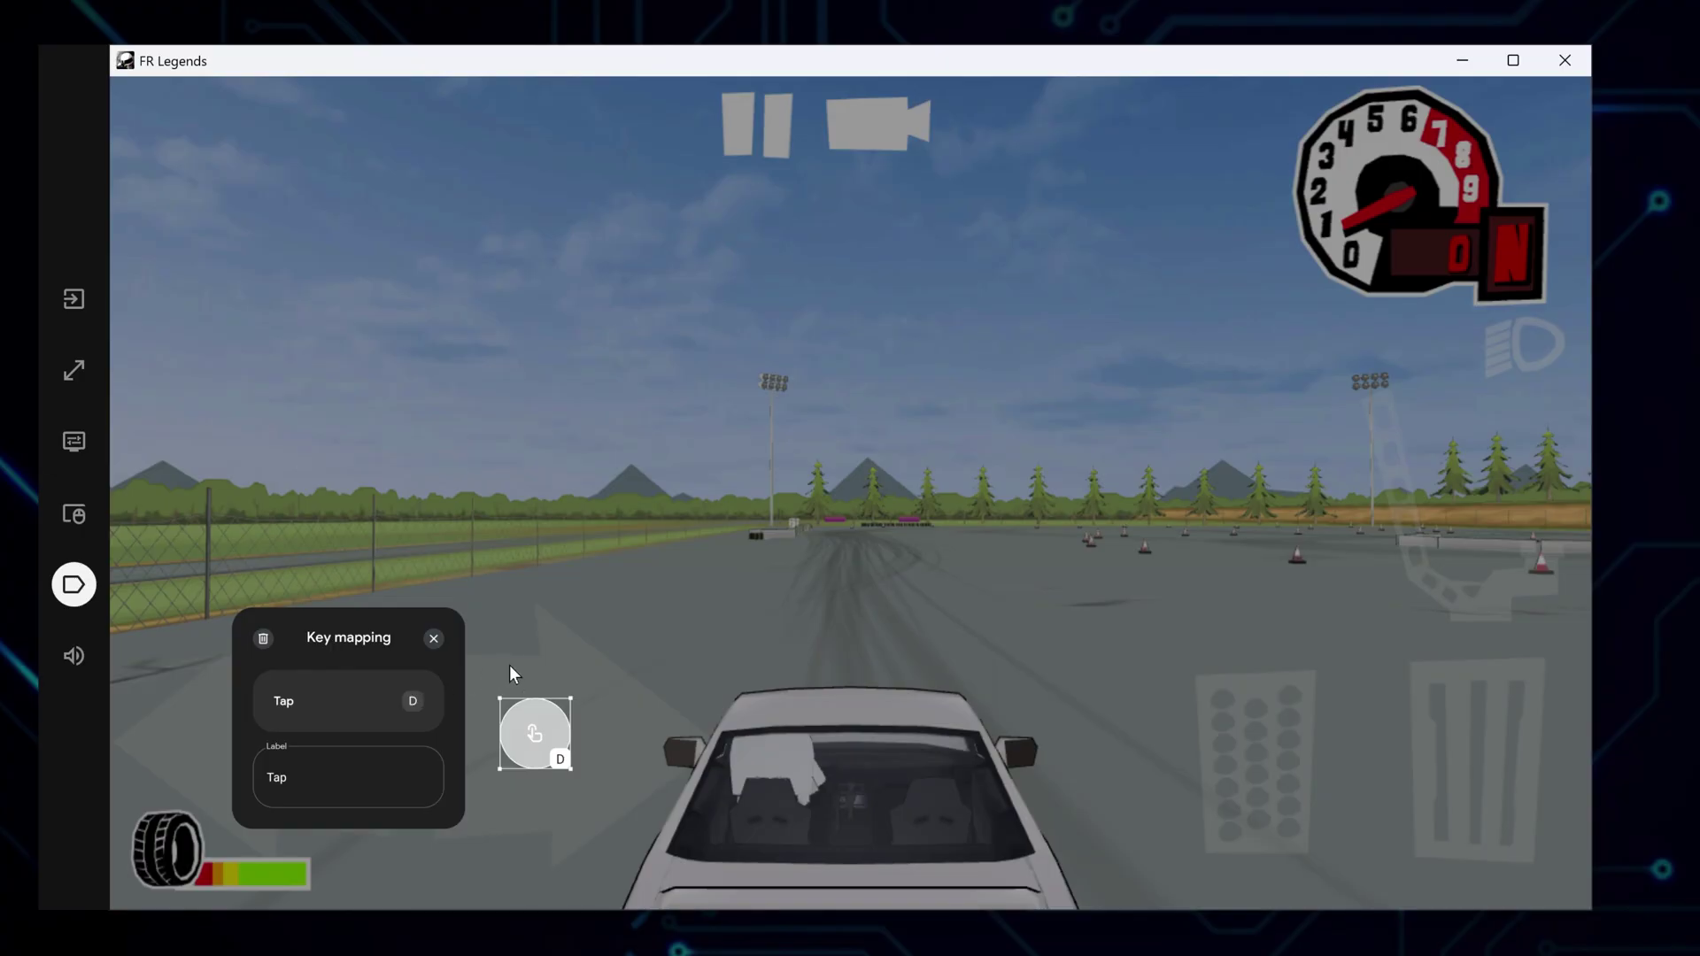
click(433, 638)
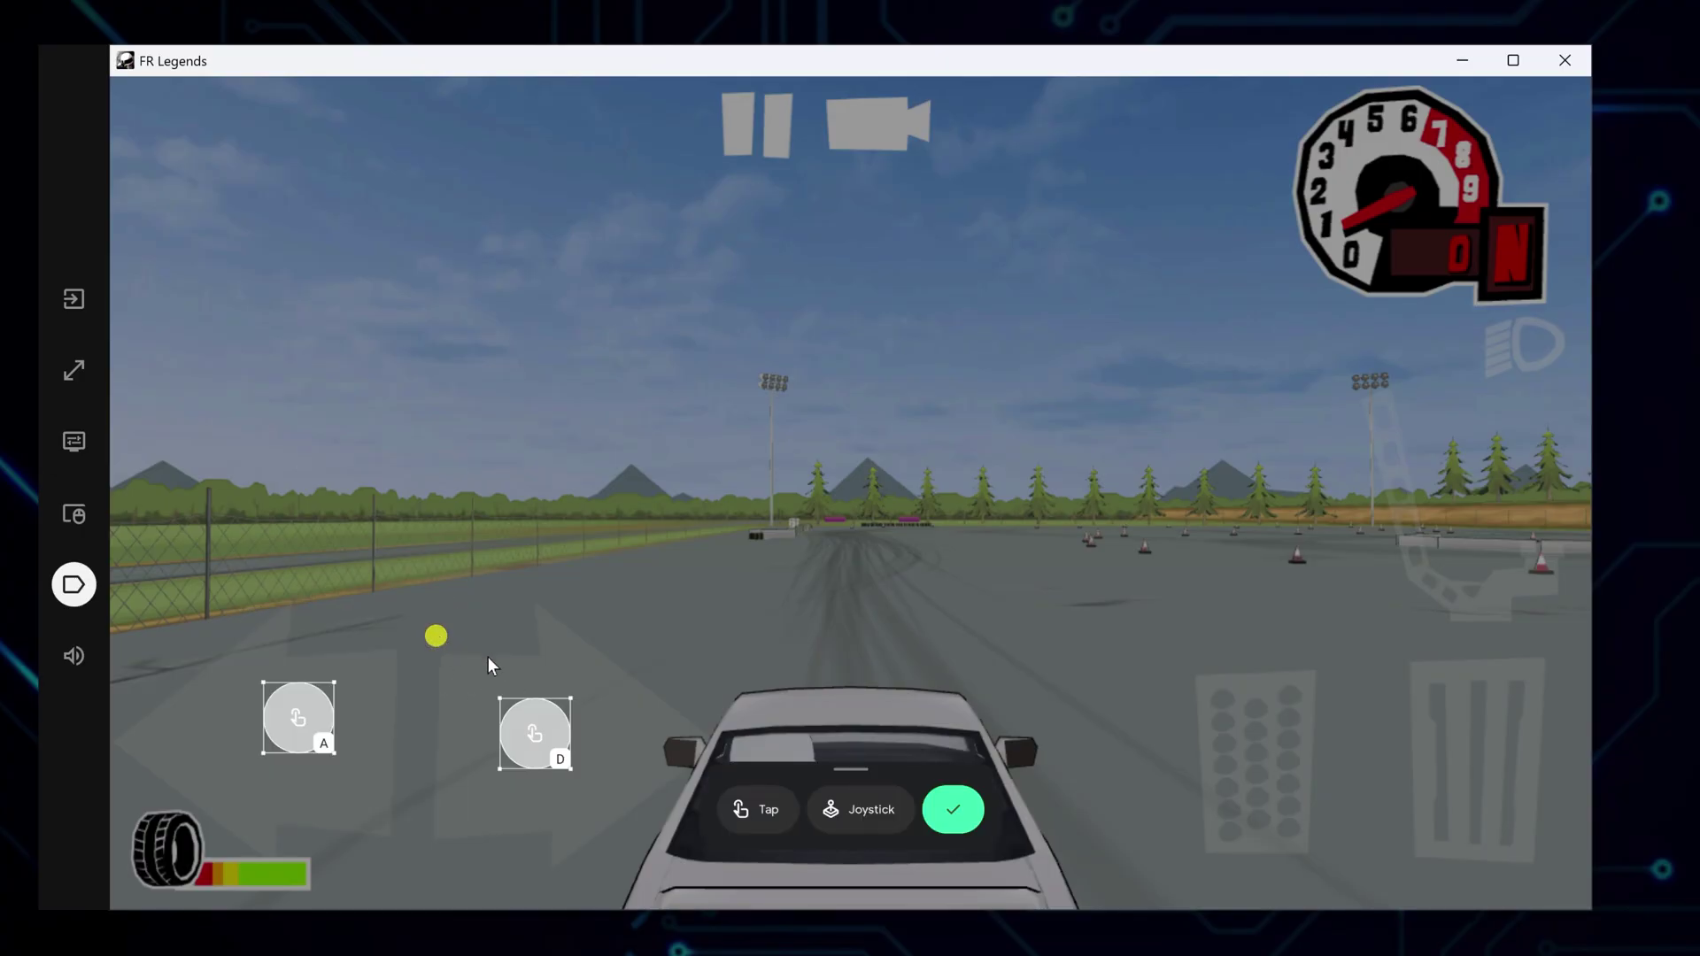
Add tap controls bound to W on the gas pedal and Space on the brake
click(767, 809)
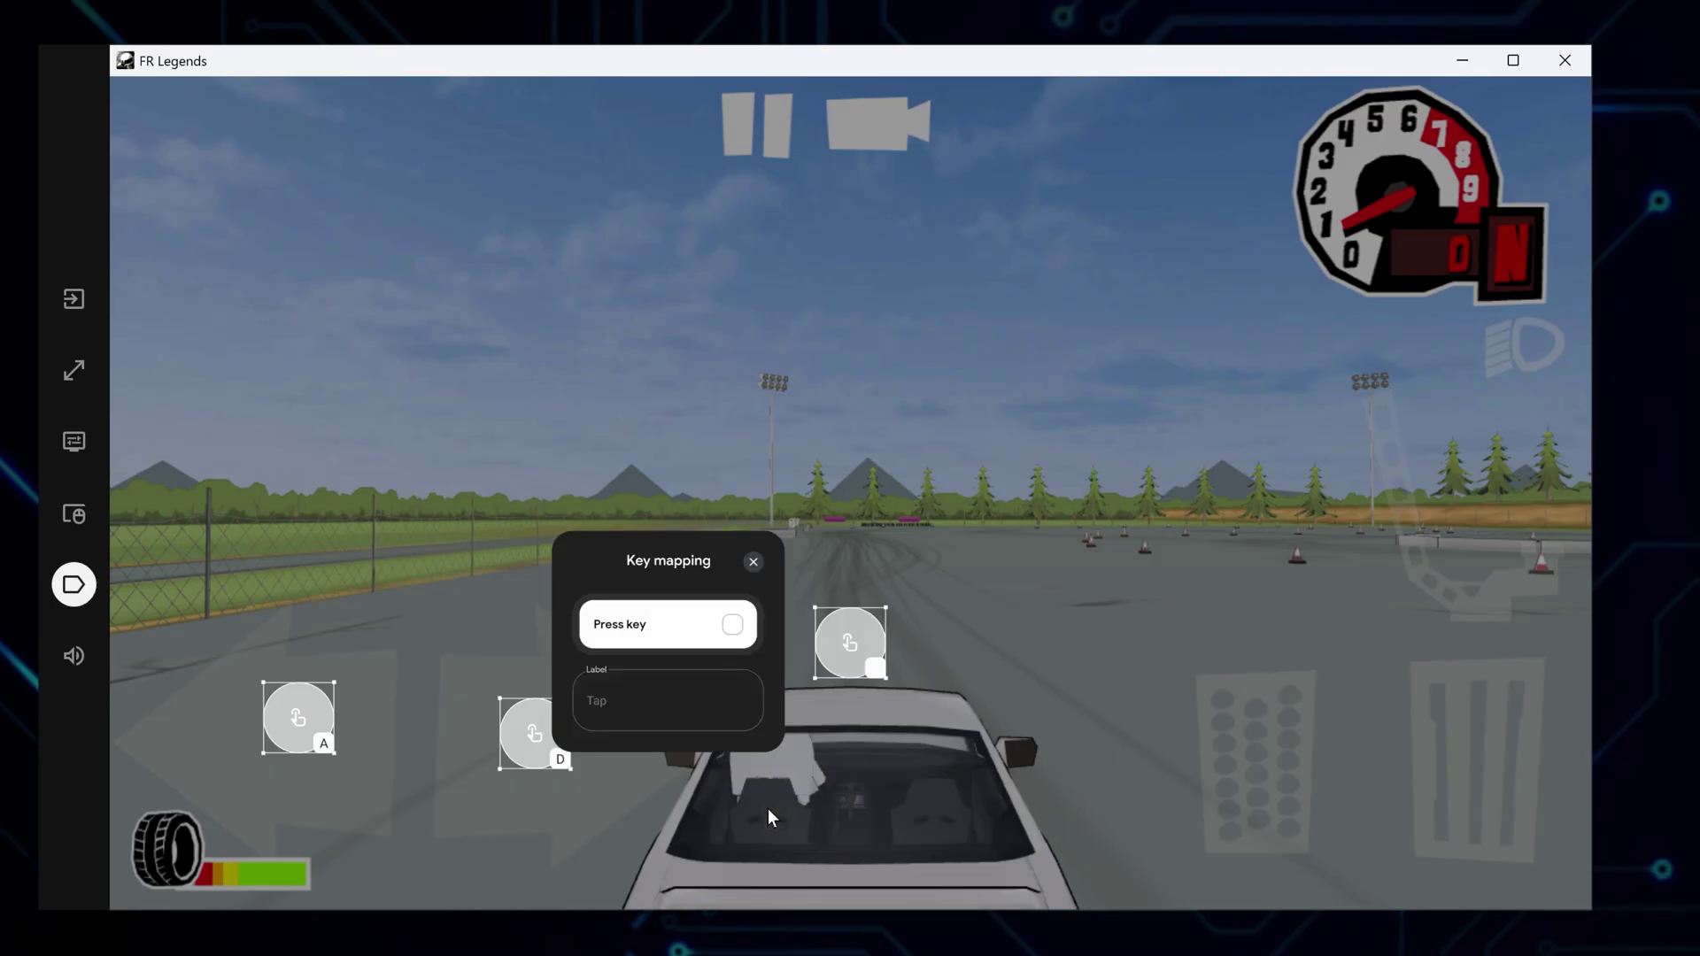
key(w)
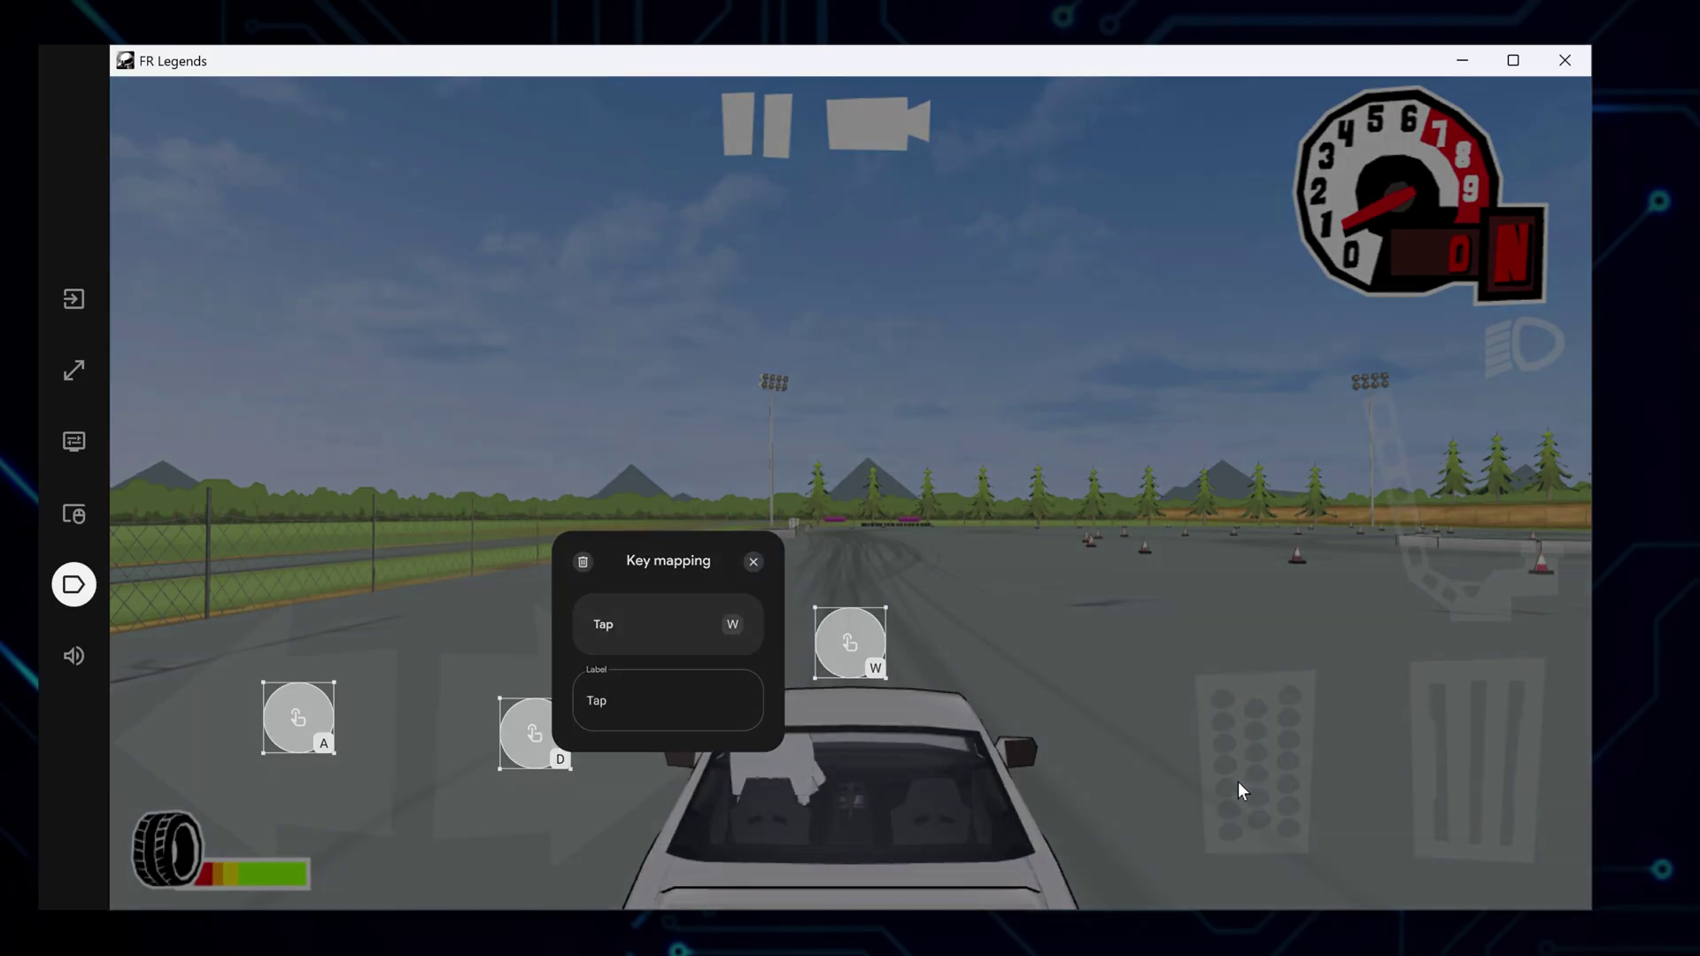
mouse_move(863, 651)
mouse_down()
mouse_move(1277, 782)
mouse_move(1480, 762)
mouse_up()
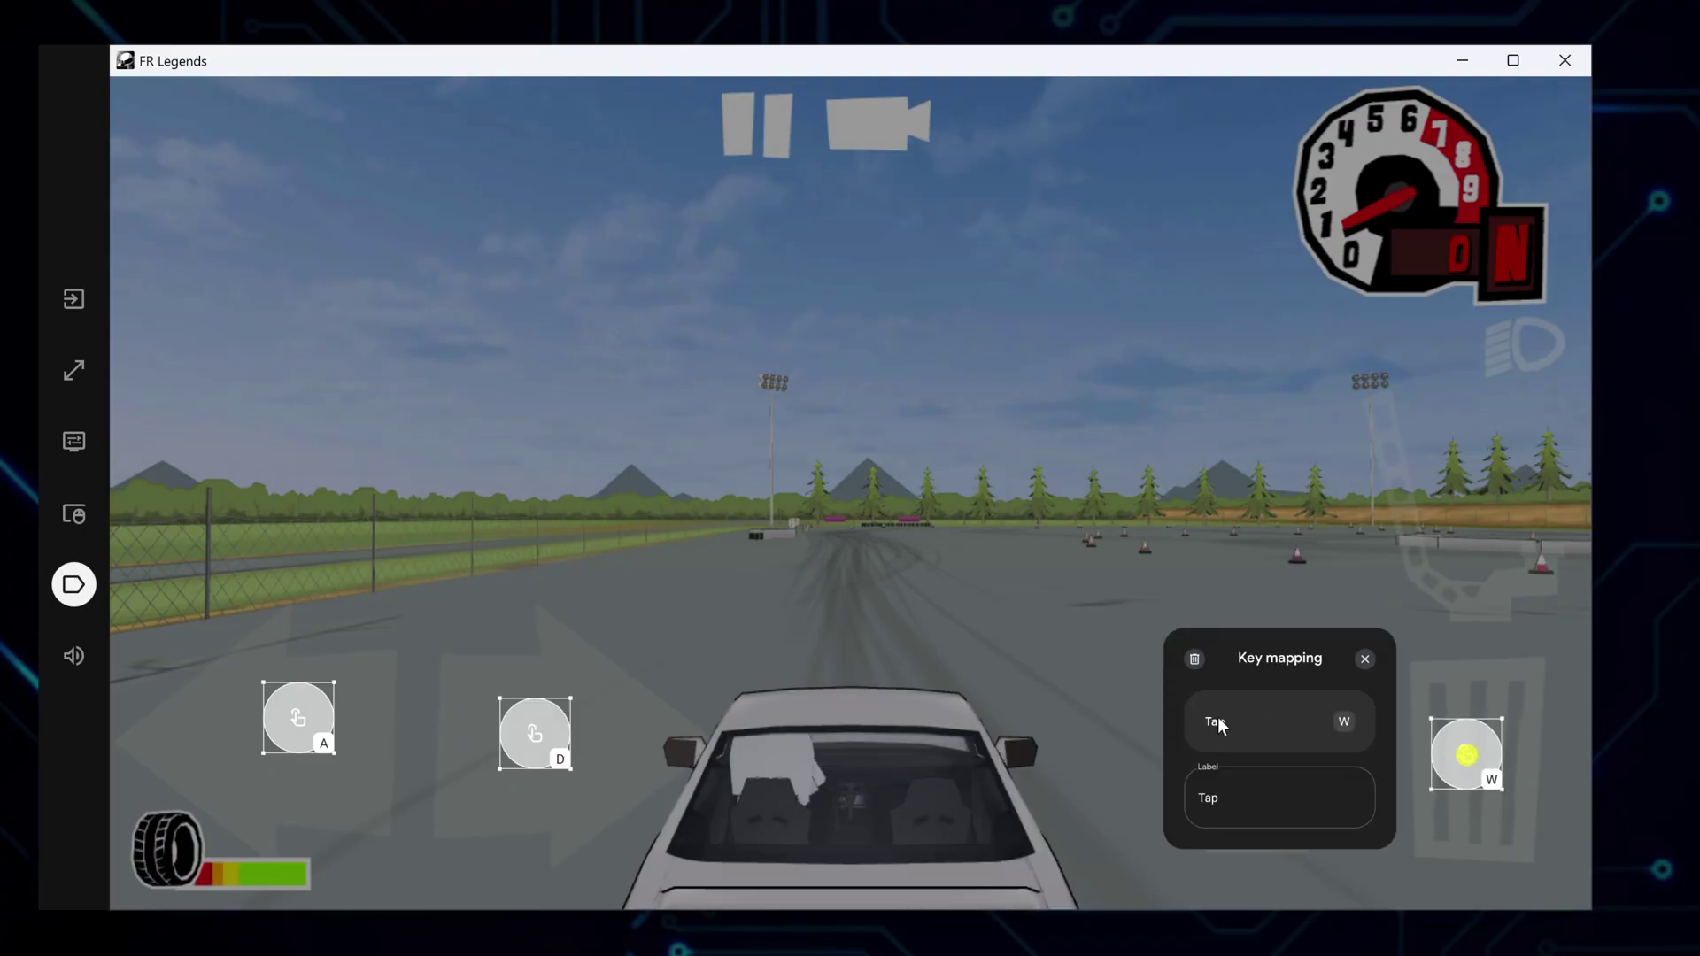
click(1187, 561)
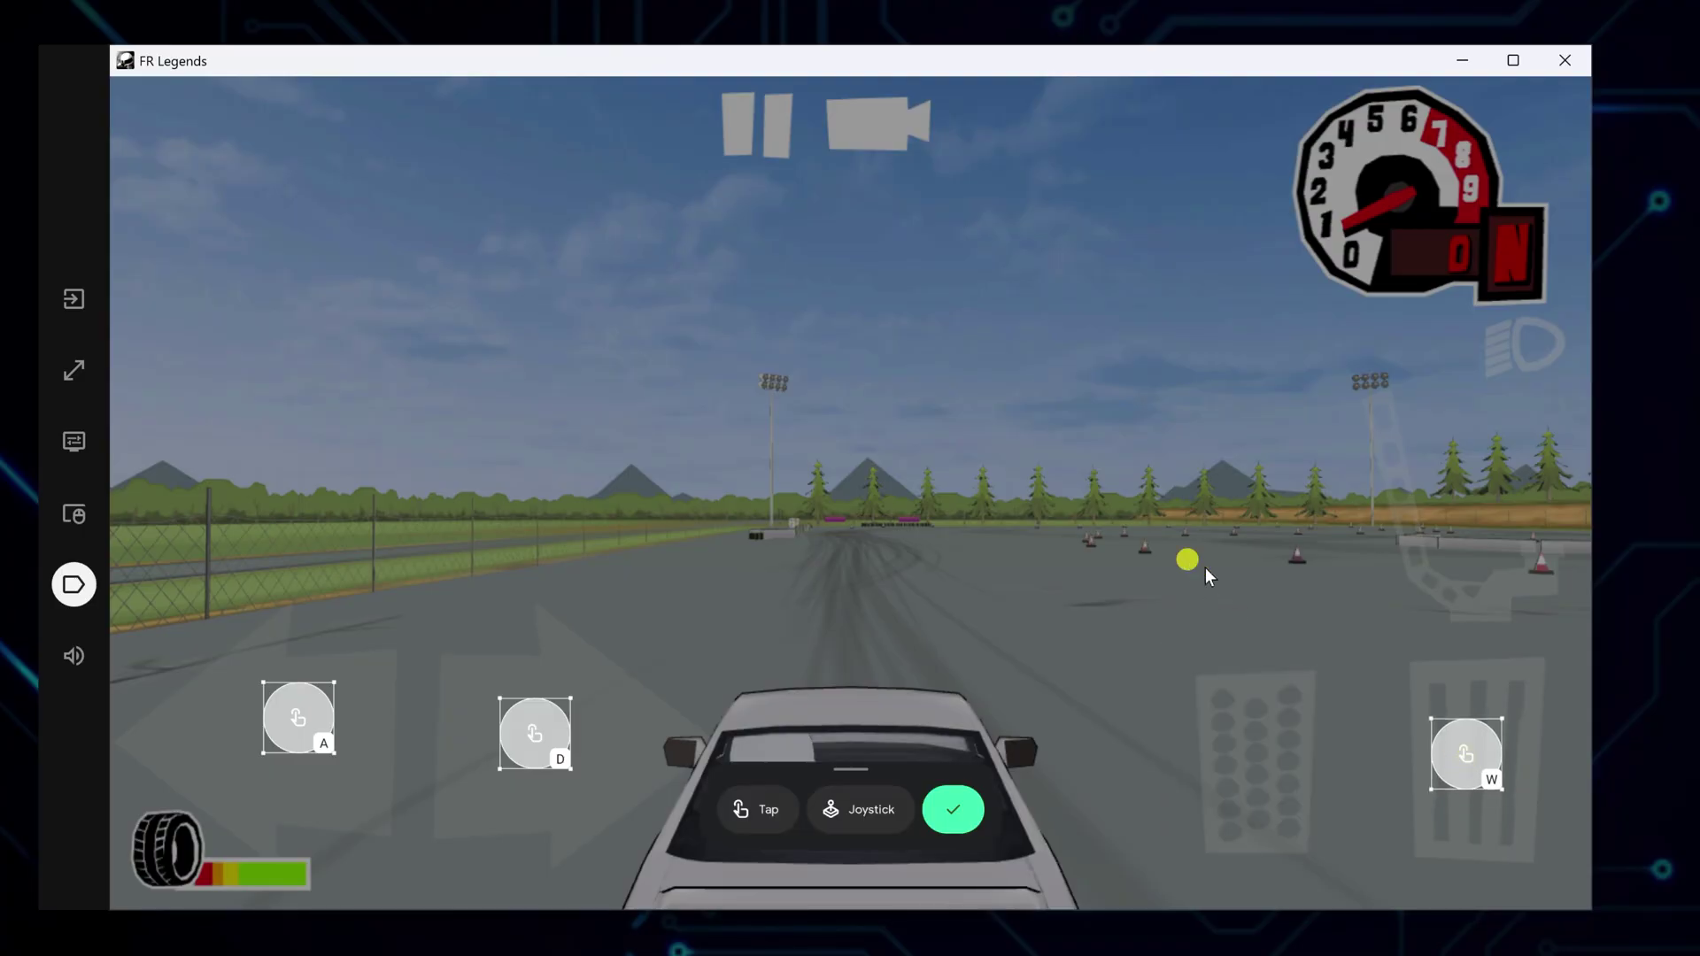
click(768, 804)
key(space)
mouse_move(850, 645)
mouse_down()
mouse_move(941, 687)
mouse_move(1248, 750)
mouse_up()
click(1147, 655)
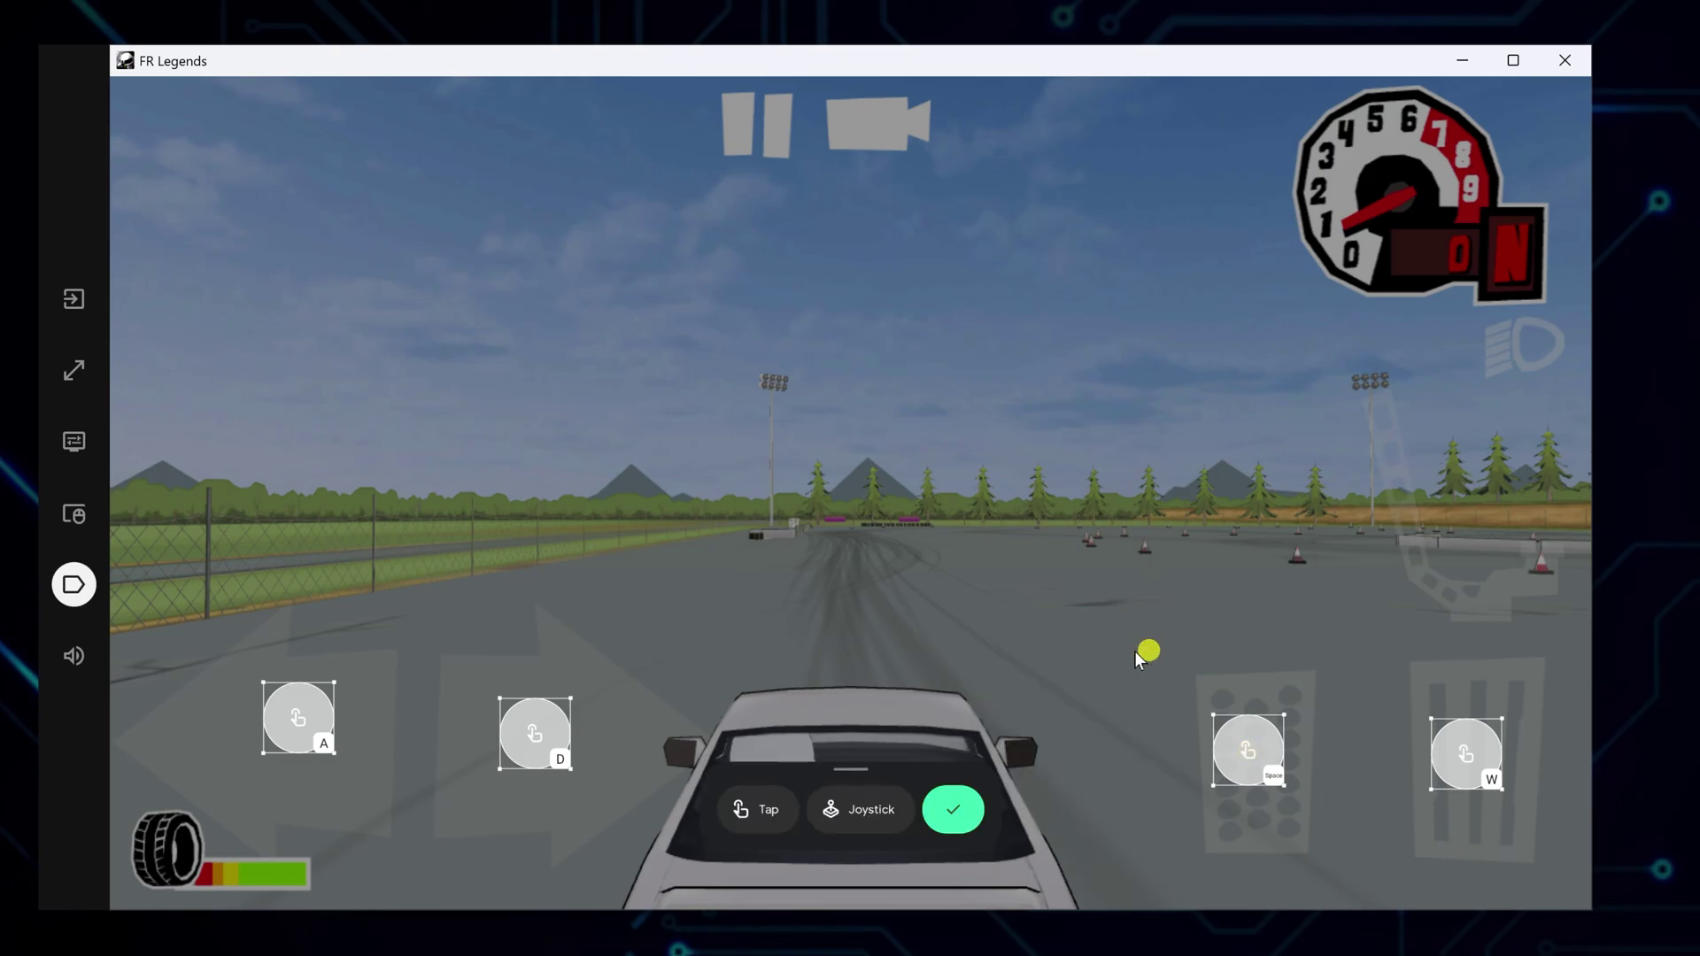
Save the key layout and drift around the track with W, reaching 82 km/h in second gear
click(945, 806)
key(w)
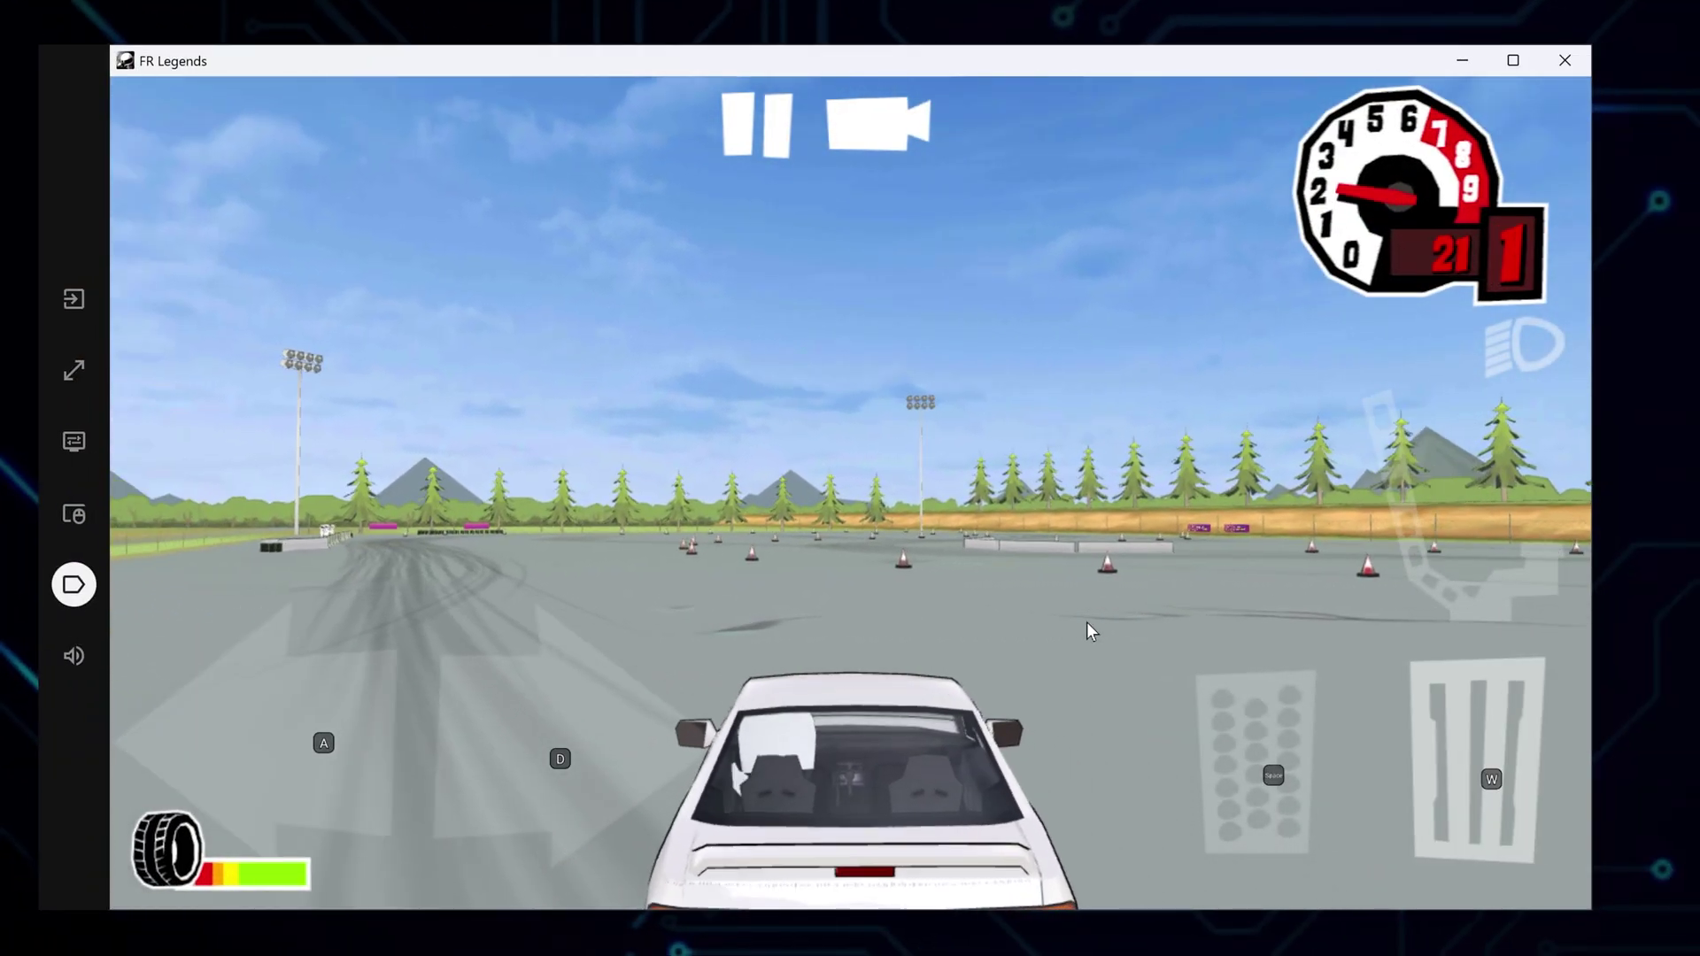
key(w)
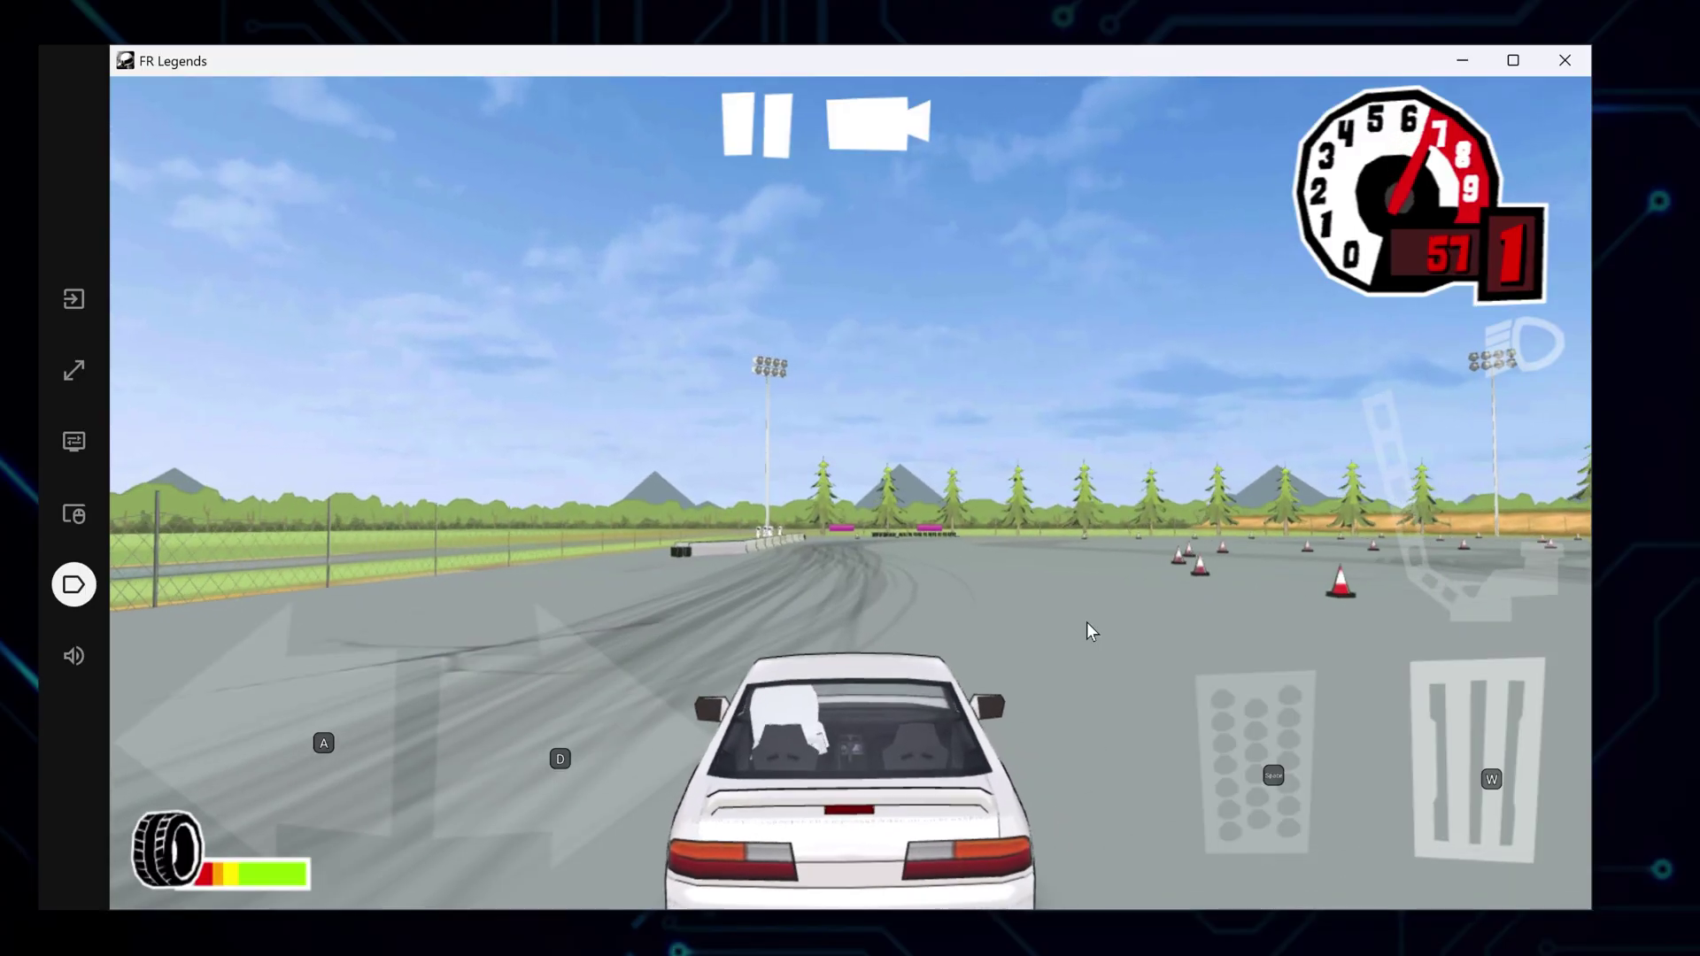
key(w)
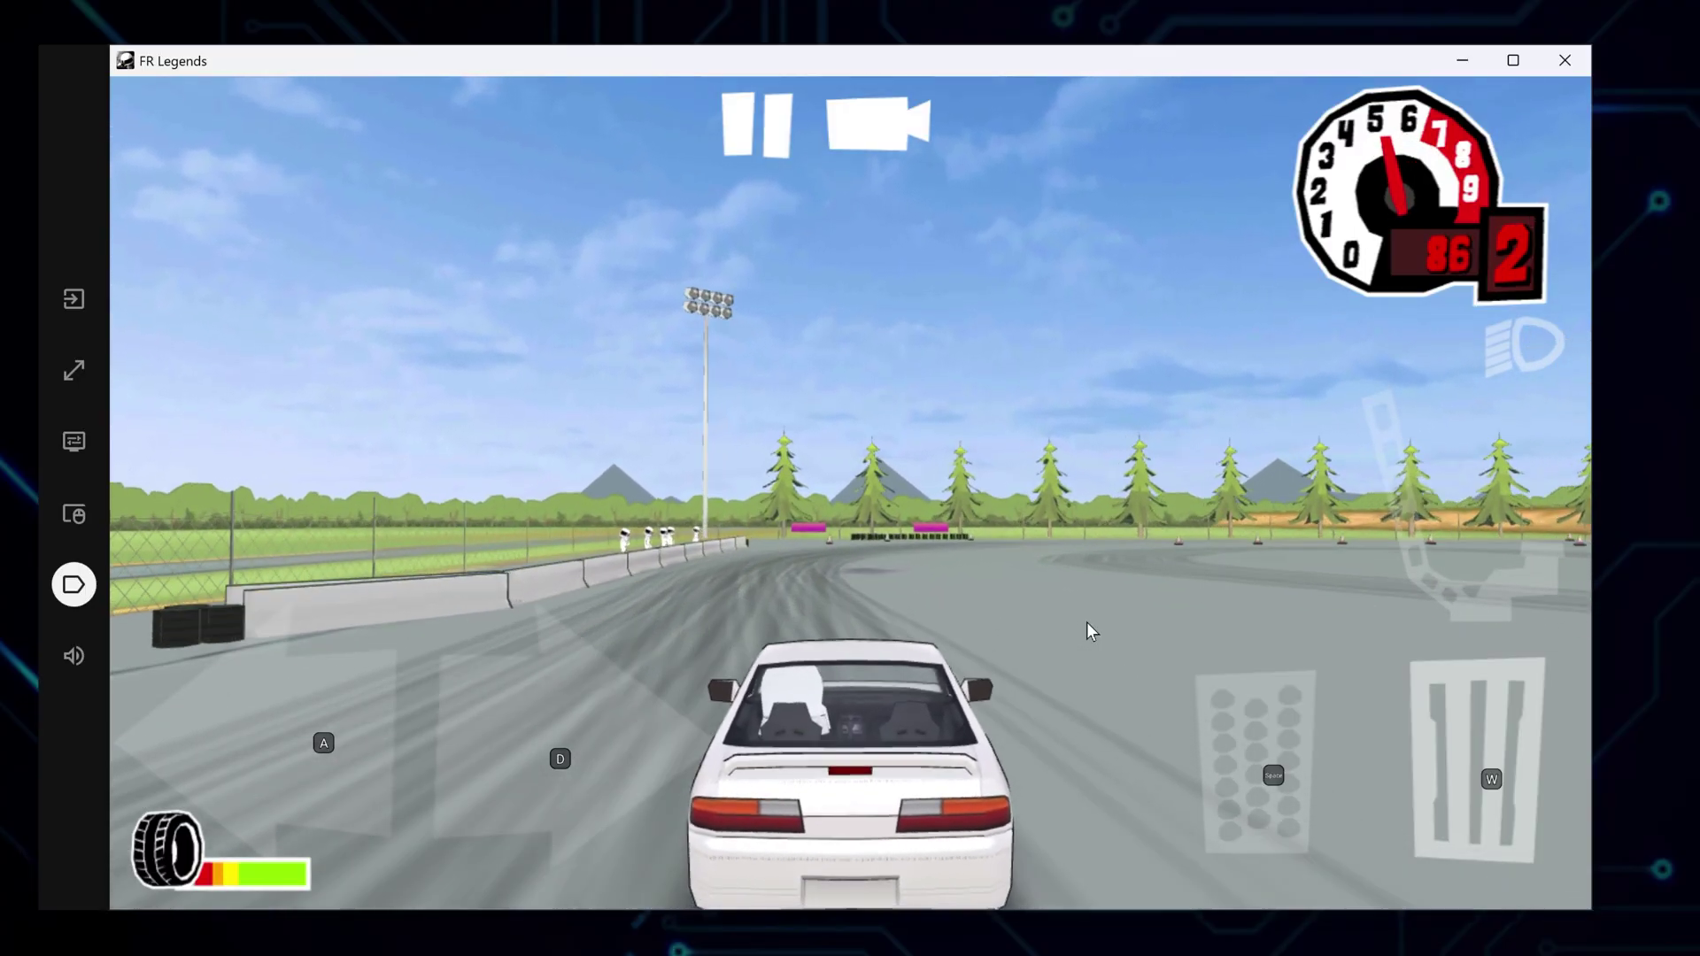
key(w)
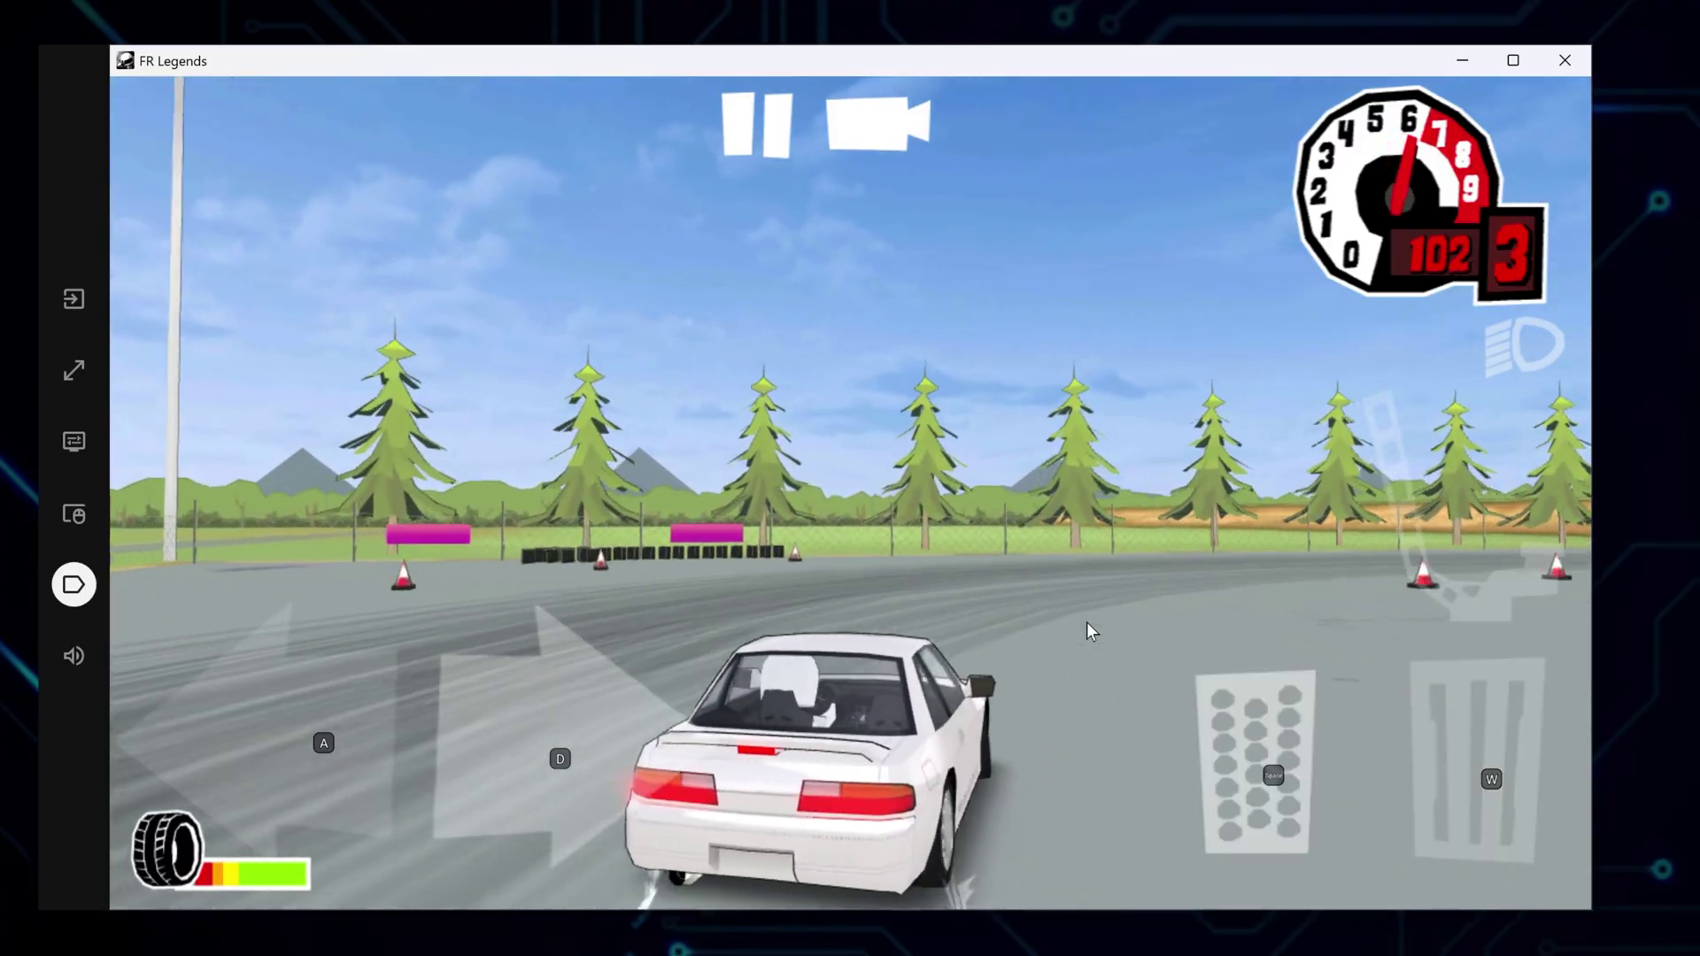
key(w)
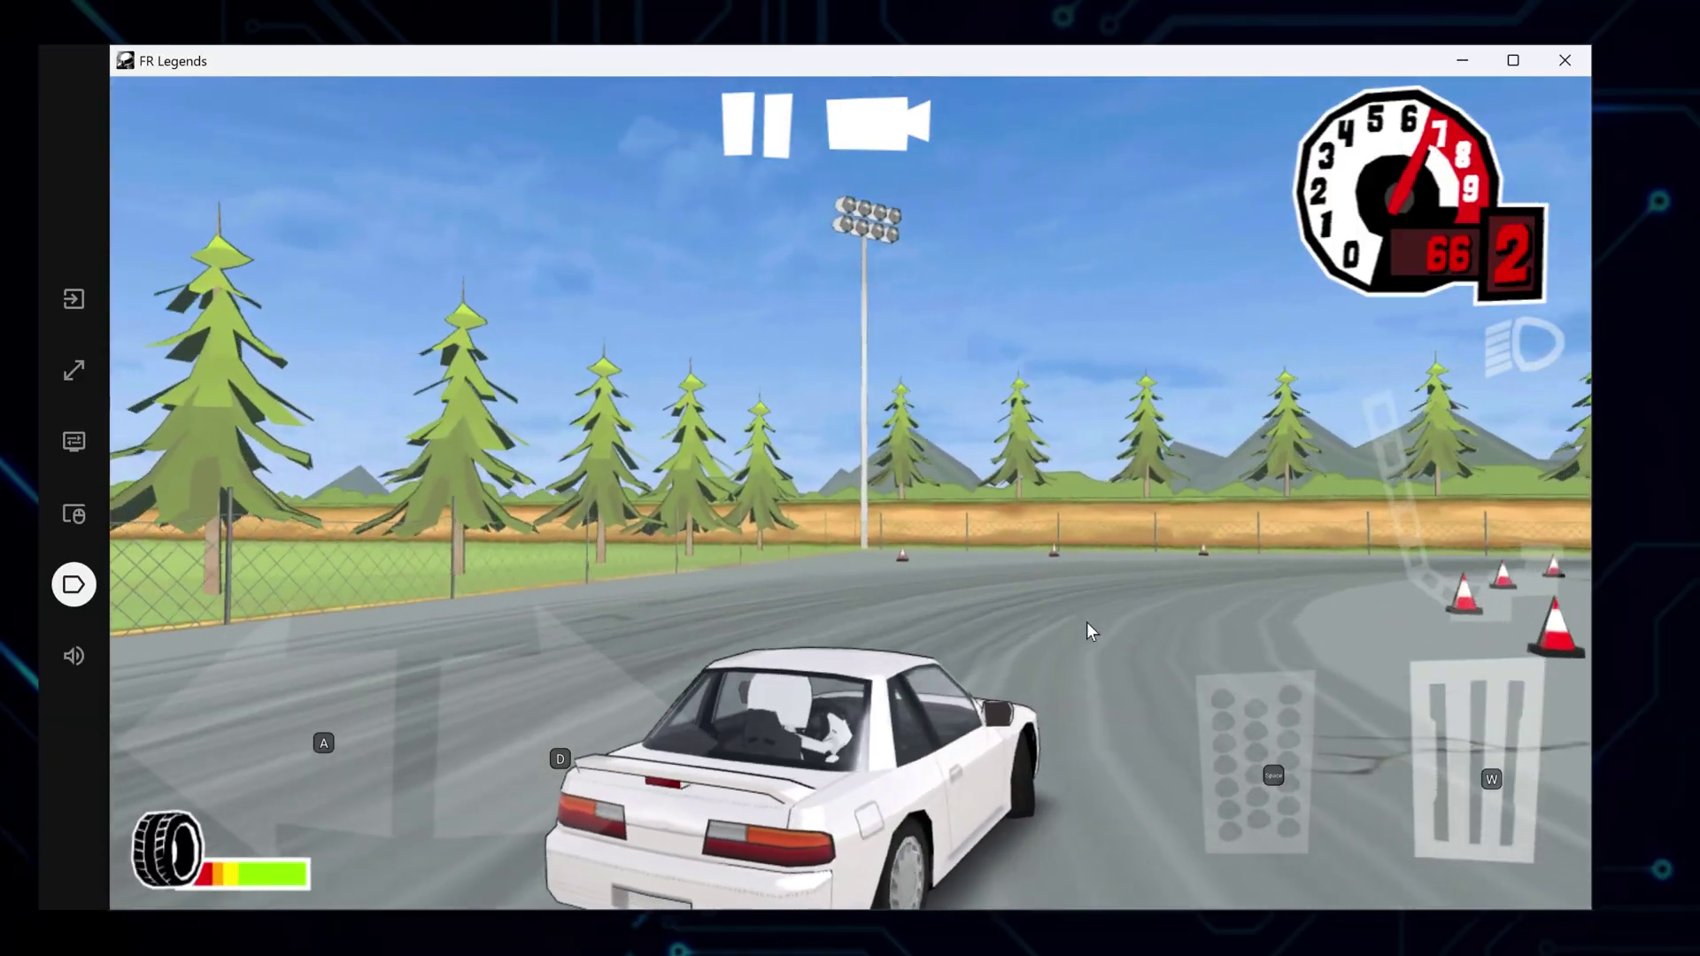
key(w)
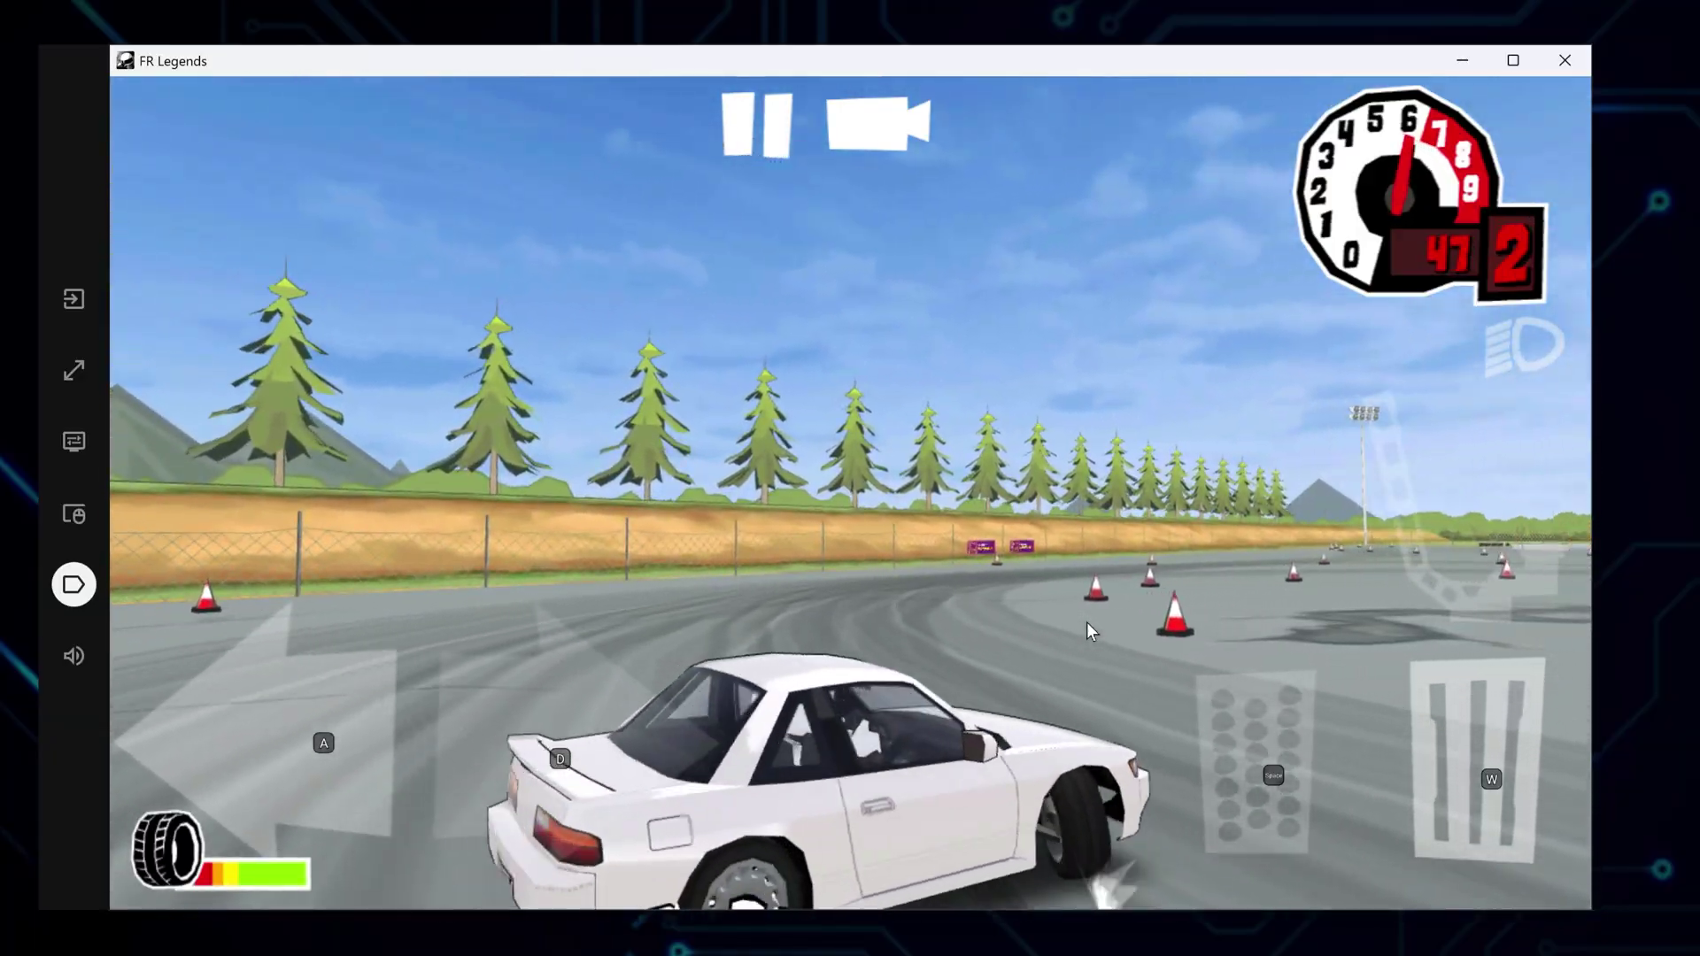